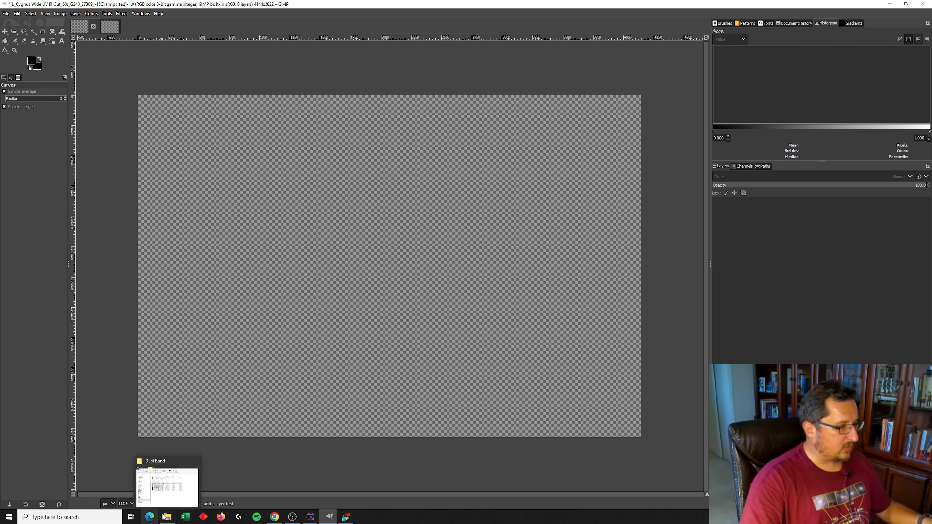
Add the Dual Band and UV IR Cut Cygnus PNG stacks as layers of the empty image from the file browser
click(167, 485)
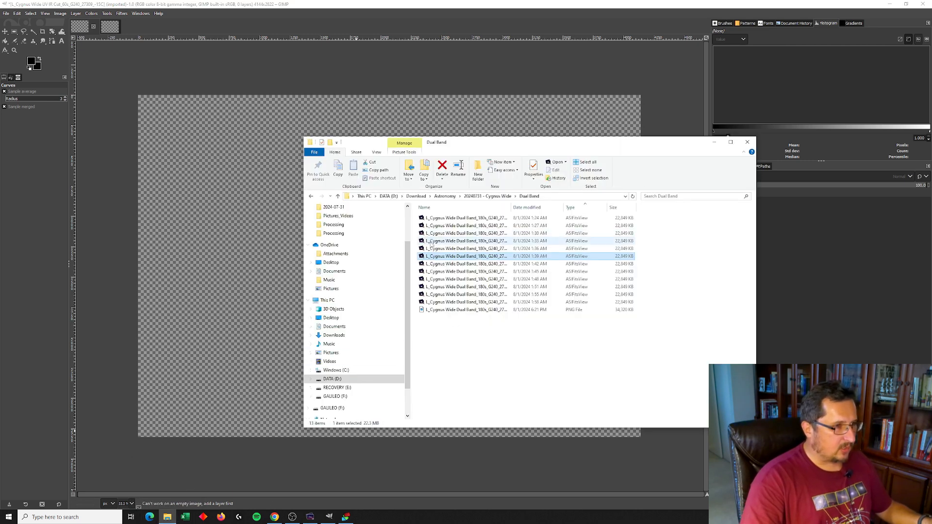
click(463, 311)
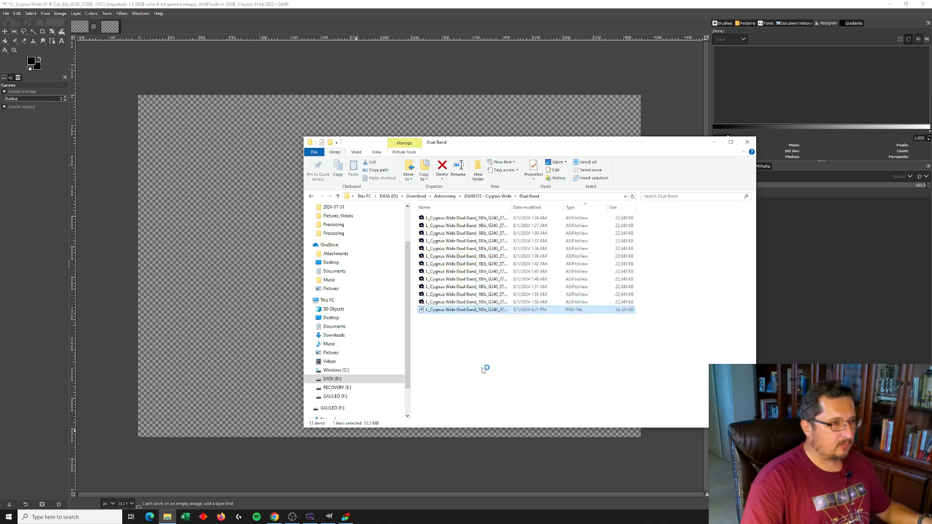
click(487, 196)
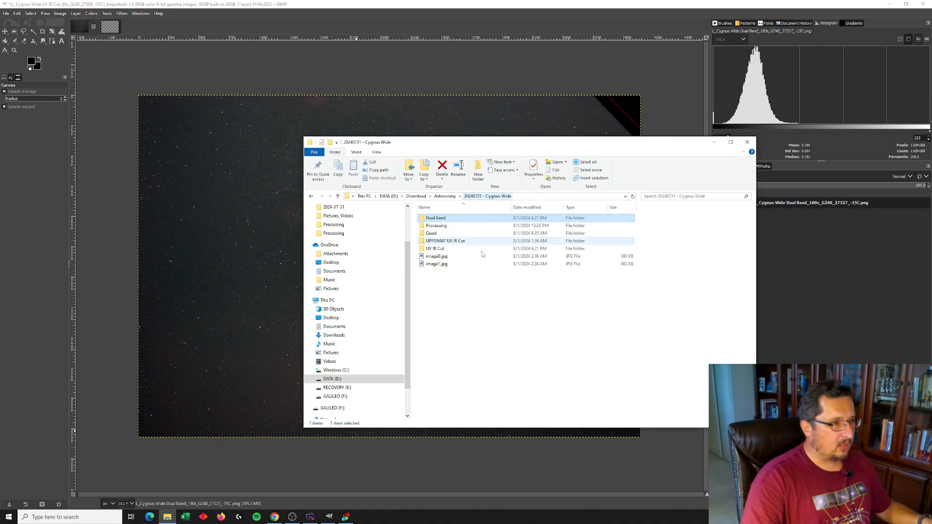
double_click(436, 249)
drag(451, 334, 807, 318)
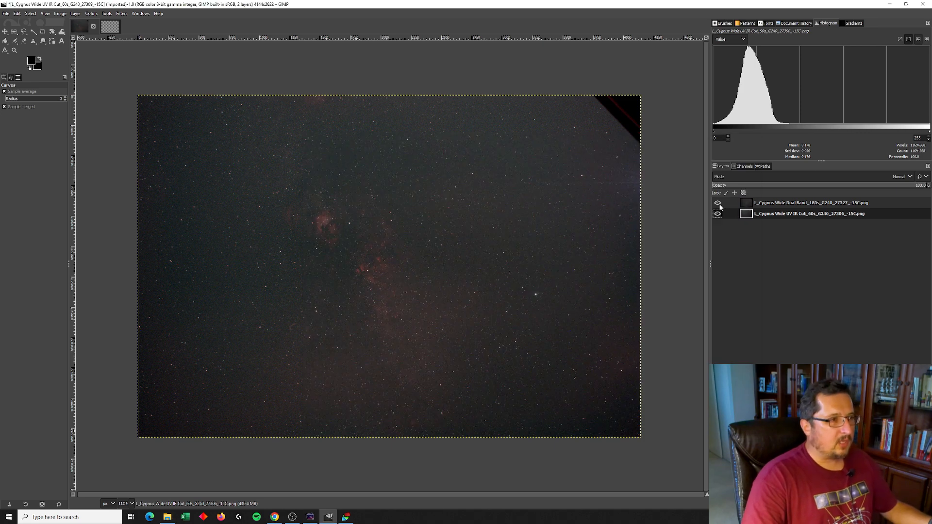
Zoom to 50% and toggle the Dual Band layer's visibility to compare it with the UV IR Cut layer
click(131, 503)
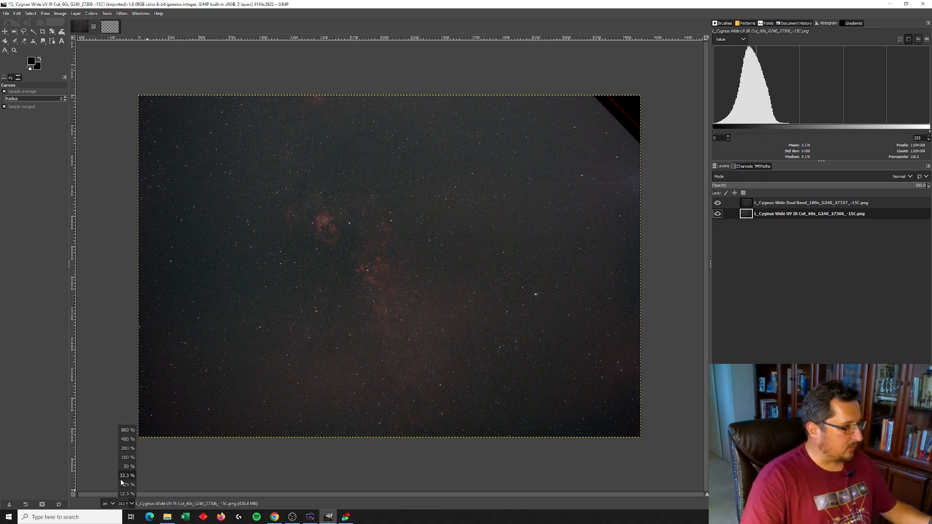
click(128, 470)
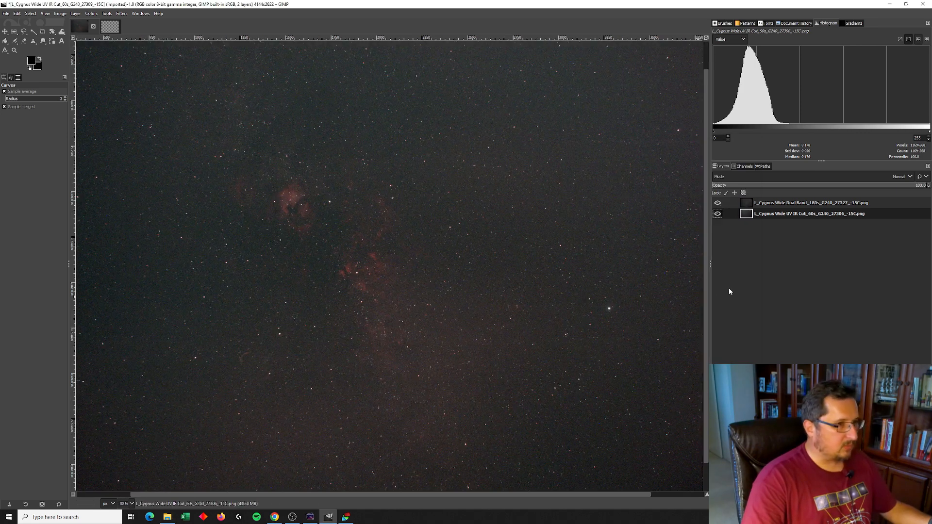
click(750, 204)
click(719, 204)
click(718, 204)
click(719, 204)
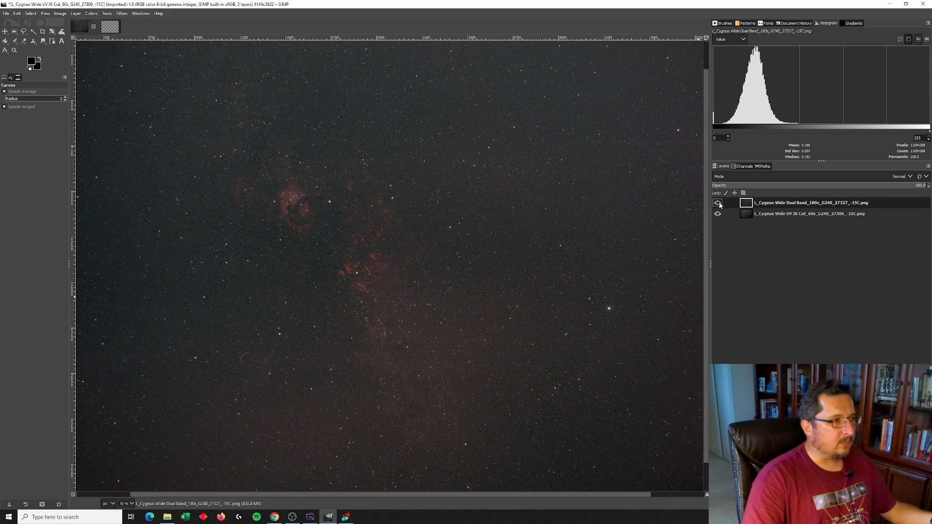
click(719, 204)
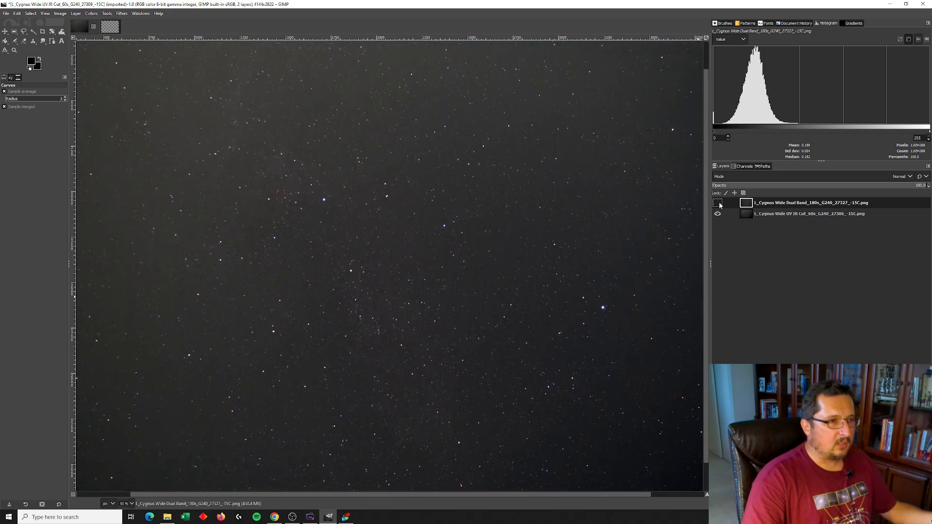
click(718, 204)
click(718, 203)
click(718, 204)
click(718, 203)
click(718, 204)
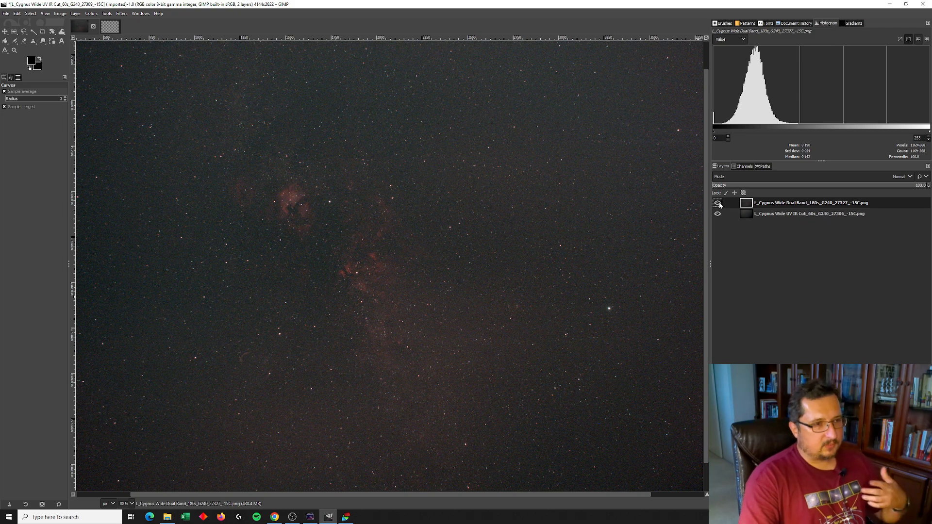
Lower the Dual Band layer's opacity to about 47%
click(816, 187)
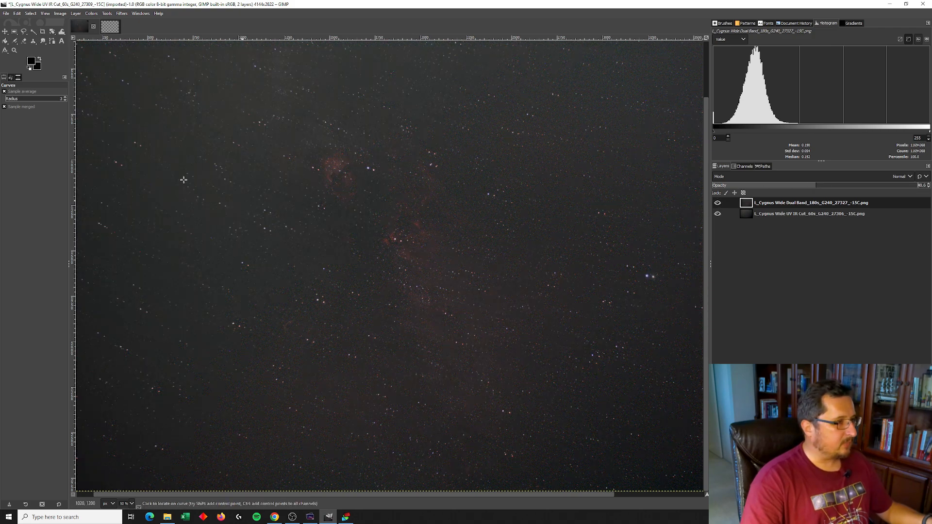
drag(571, 495, 553, 494)
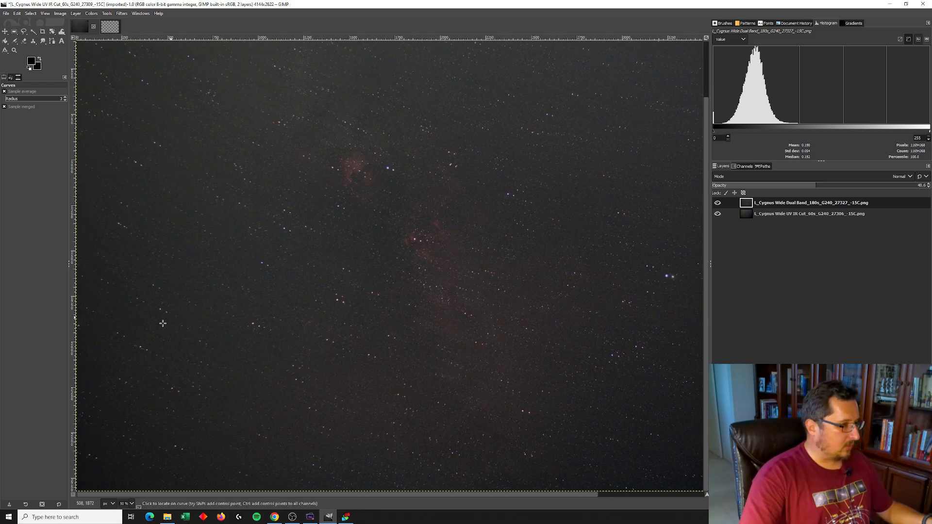
Zoom to 200% and shift the Dual Band layer with the Move tool so its stars overlap the UV IR Cut stars
click(130, 503)
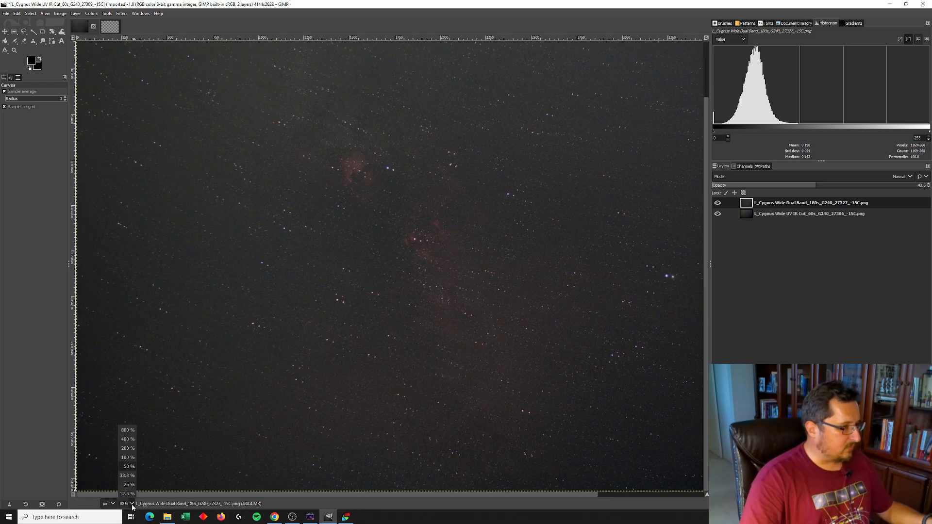
click(128, 449)
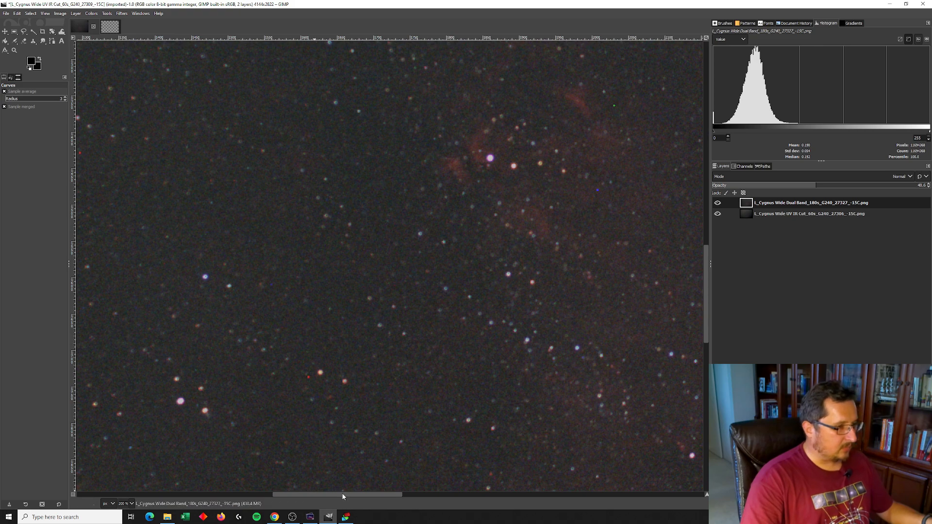
drag(322, 494, 278, 493)
drag(705, 310, 706, 334)
drag(331, 495, 311, 494)
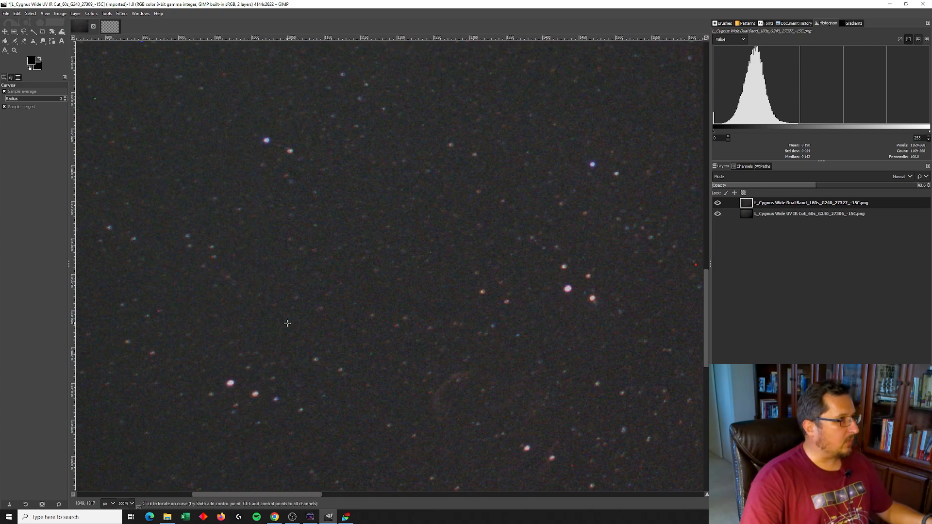
click(5, 32)
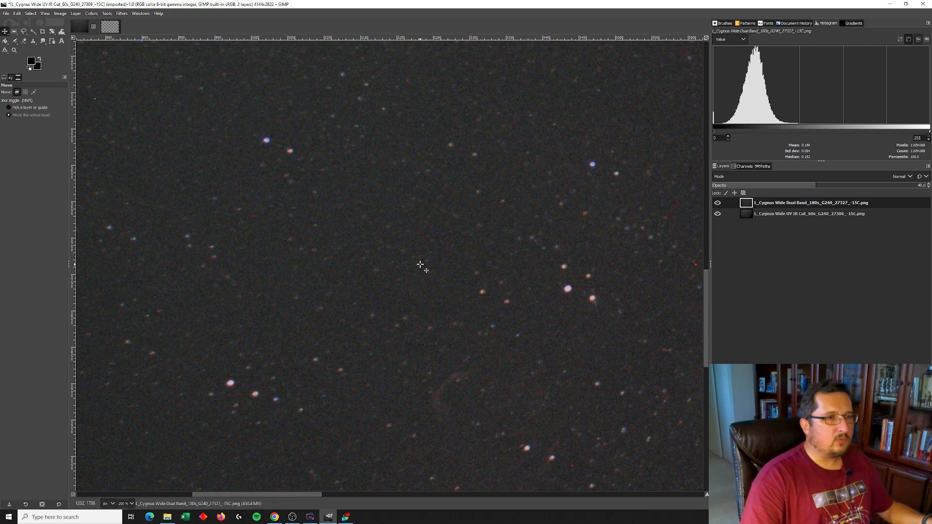
drag(423, 414, 396, 411)
drag(309, 428, 303, 417)
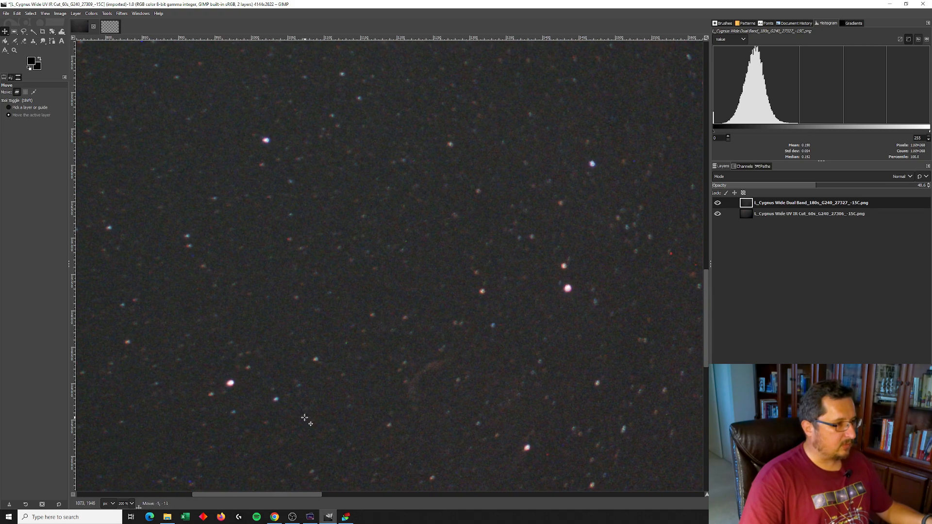
drag(305, 418, 304, 418)
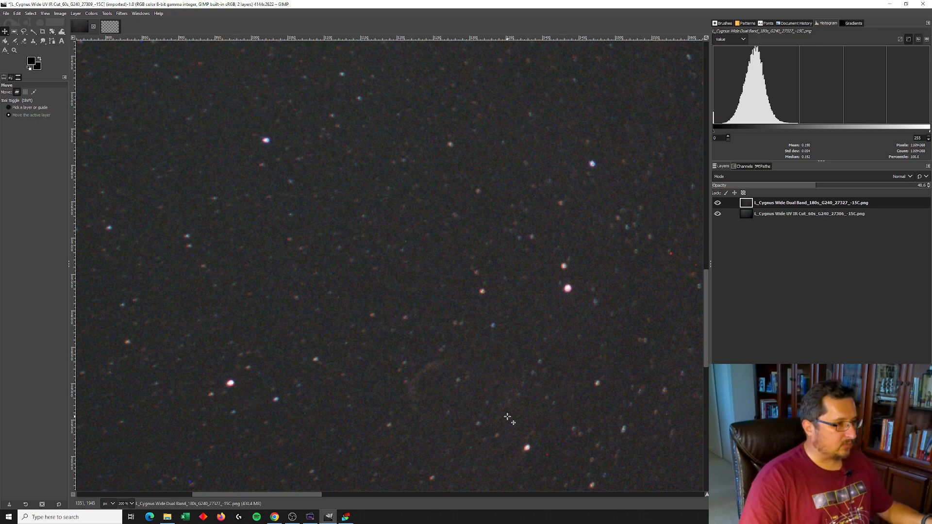
Inspect the star alignment across the image at 50% and 200% zoom
click(131, 505)
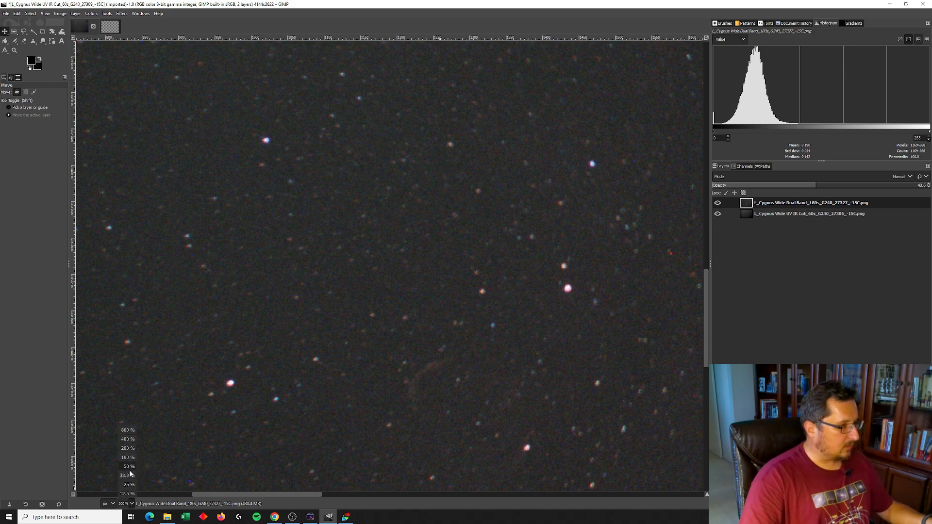
click(130, 469)
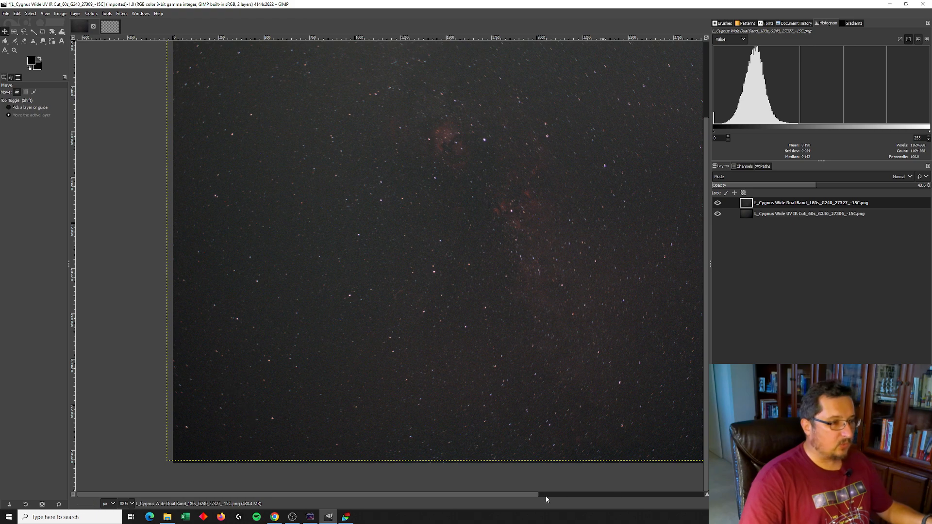
drag(525, 494, 558, 497)
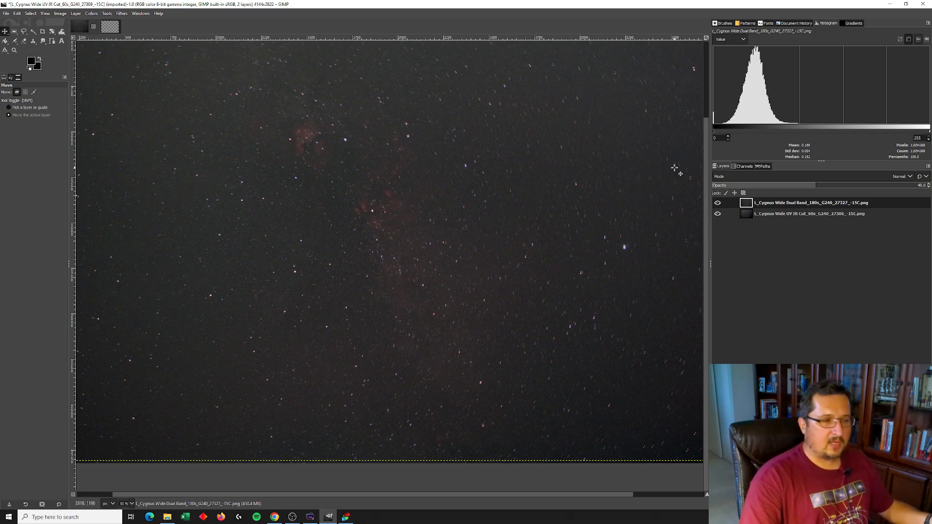
drag(581, 494, 521, 500)
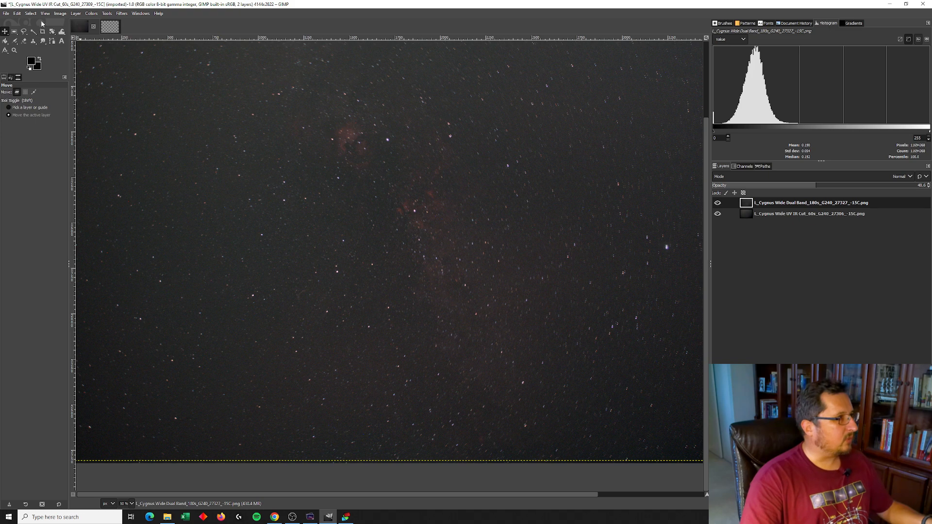
click(131, 504)
click(128, 449)
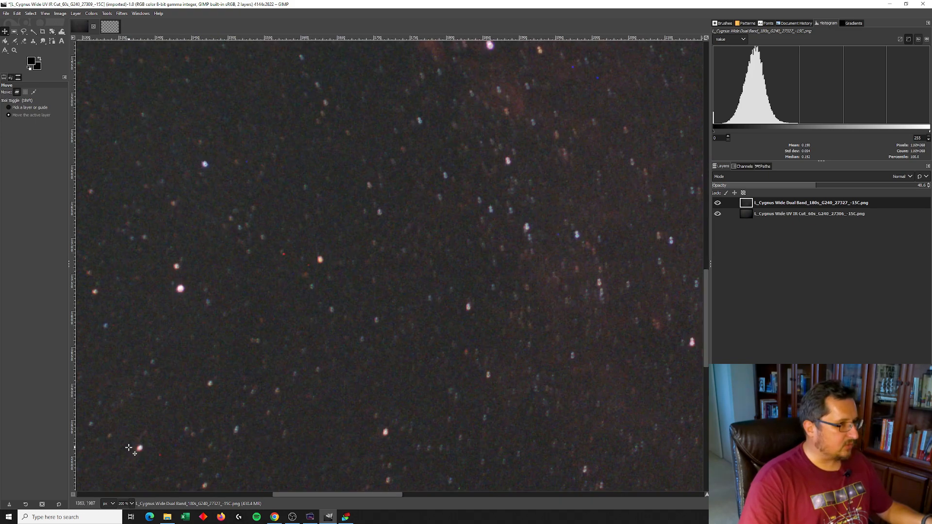
drag(384, 499, 240, 497)
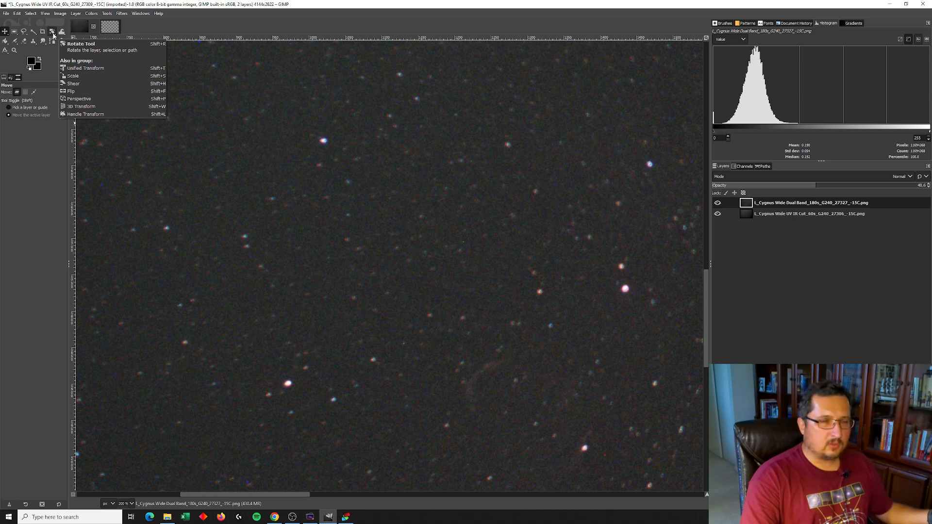
Start the Rotate tool on the Dual Band layer and set its pivot on a reference star at 971, 1899
click(52, 31)
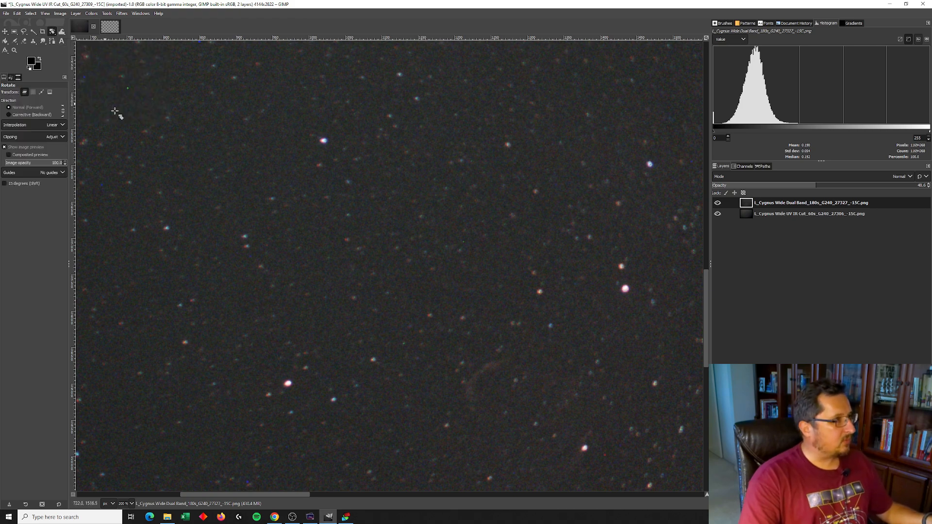
click(518, 153)
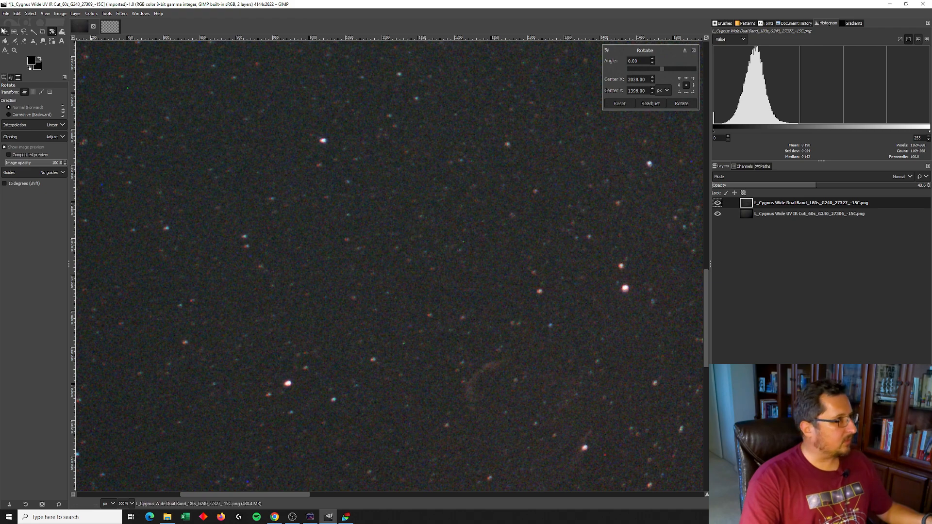
key(Escape)
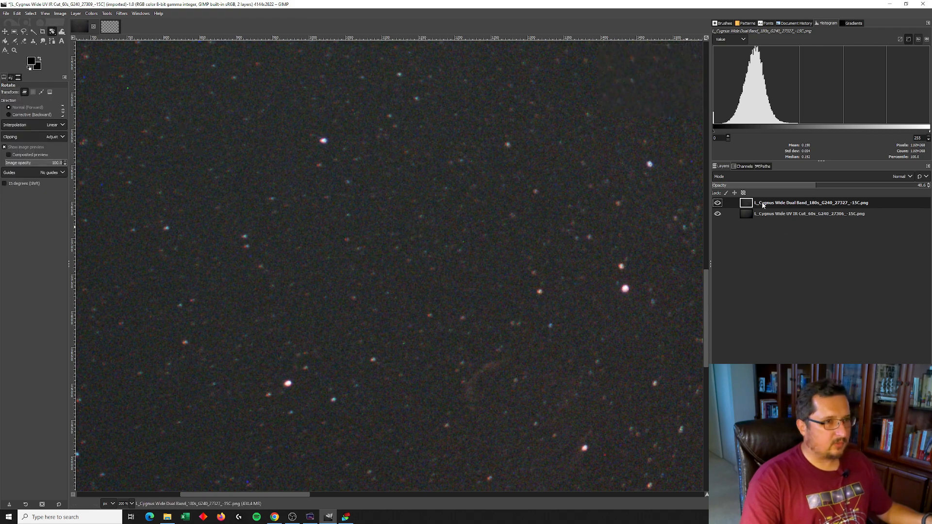
click(535, 139)
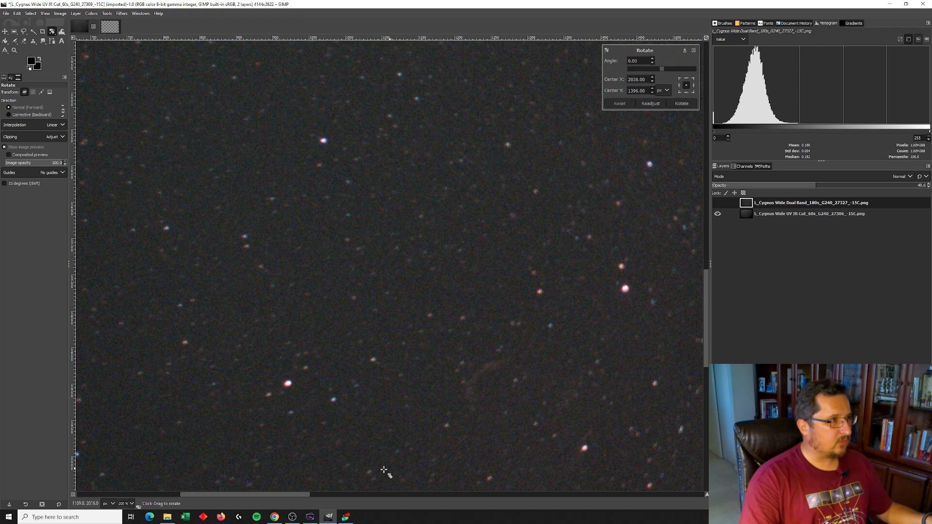
drag(289, 495, 403, 495)
drag(707, 337, 705, 293)
drag(518, 219, 141, 425)
drag(359, 495, 296, 498)
drag(709, 279, 709, 330)
drag(453, 183, 231, 315)
drag(351, 494, 292, 494)
drag(505, 316, 325, 342)
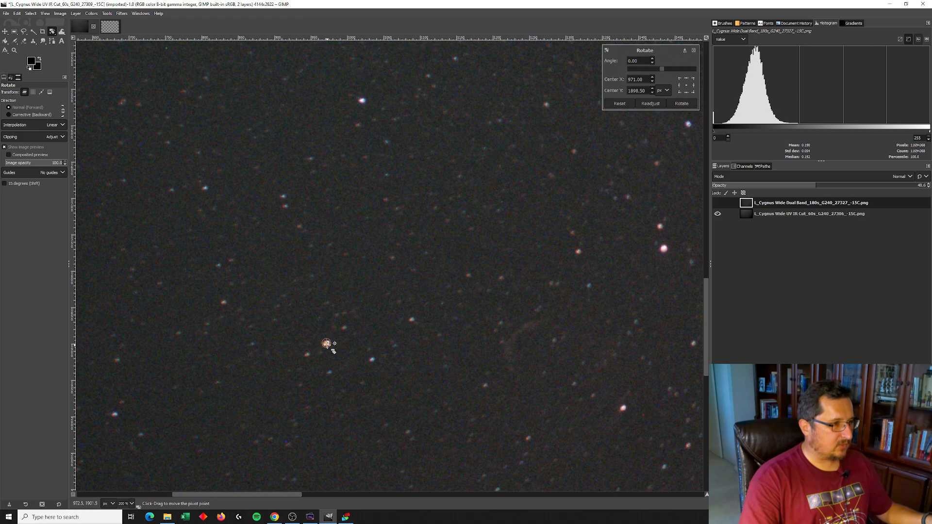
drag(327, 343, 327, 344)
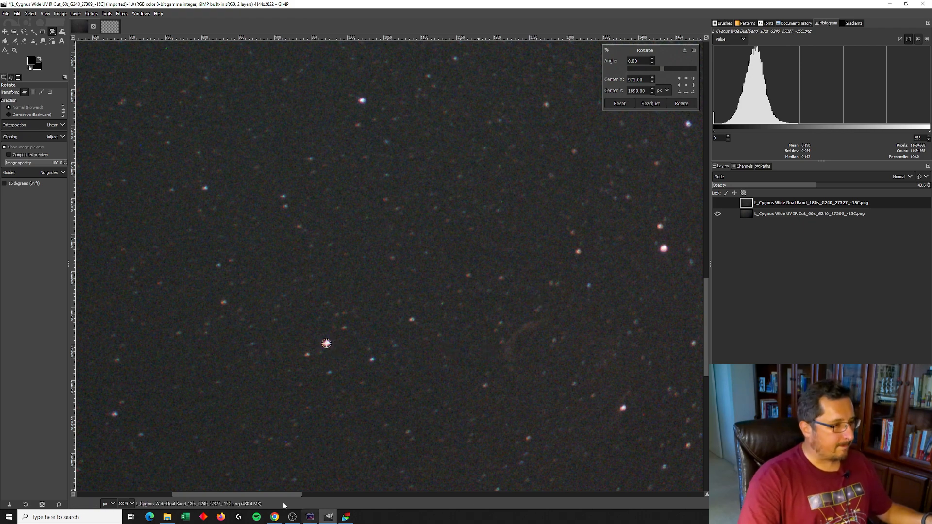
Rotate the Dual Band layer by 0.24 degrees around the star pivot to match the other layer, and apply
drag(278, 494, 631, 503)
drag(707, 352, 690, 184)
drag(662, 327, 664, 335)
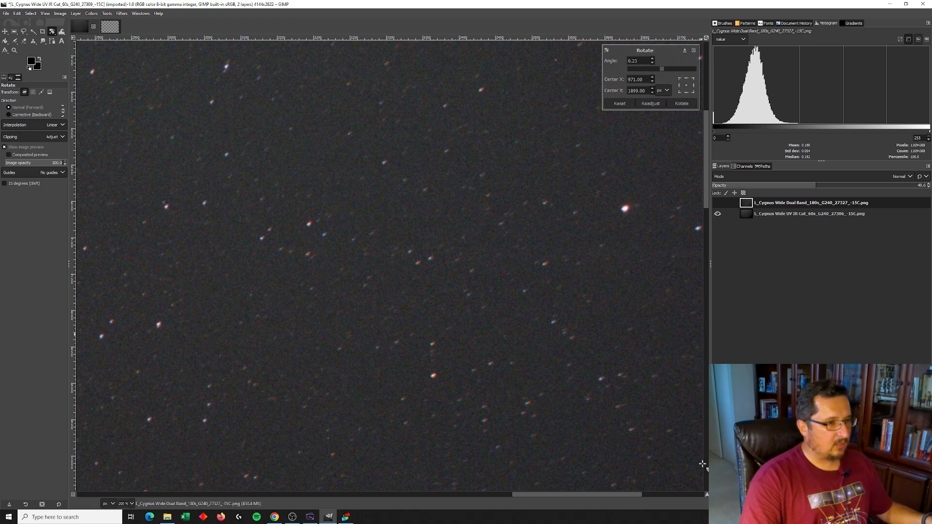
scroll(707, 213, down, 5)
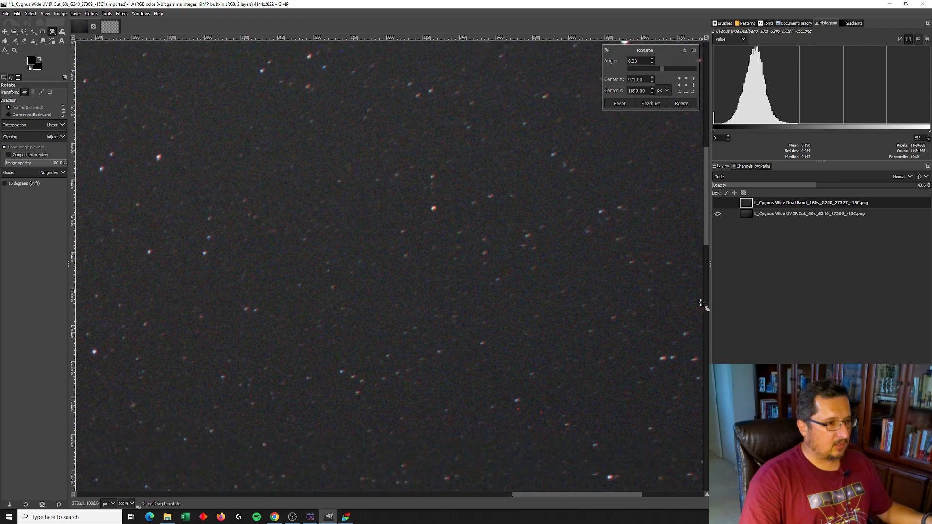
drag(621, 493, 542, 494)
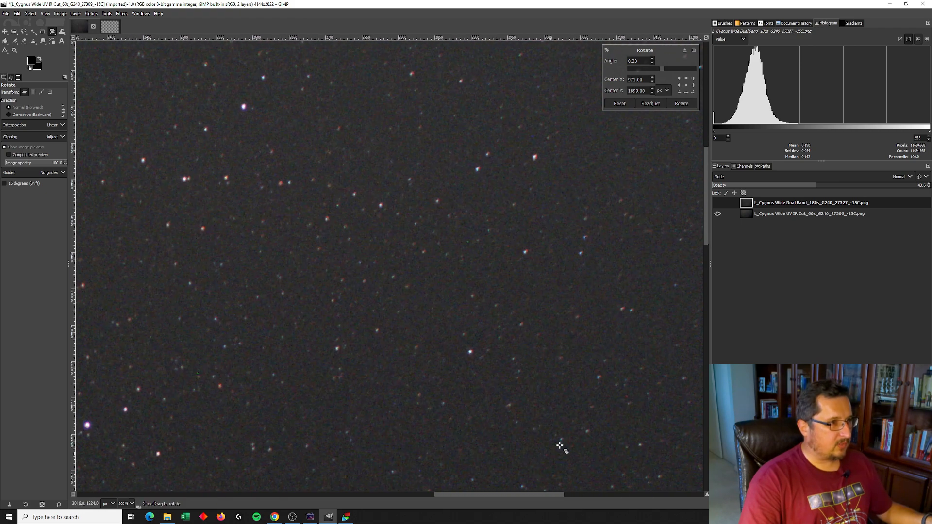
drag(616, 239, 615, 236)
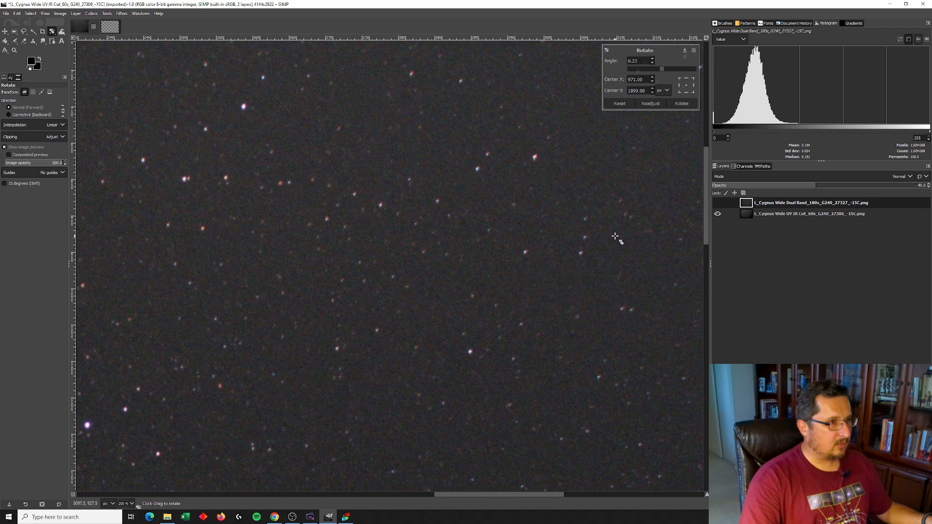
drag(615, 236, 614, 237)
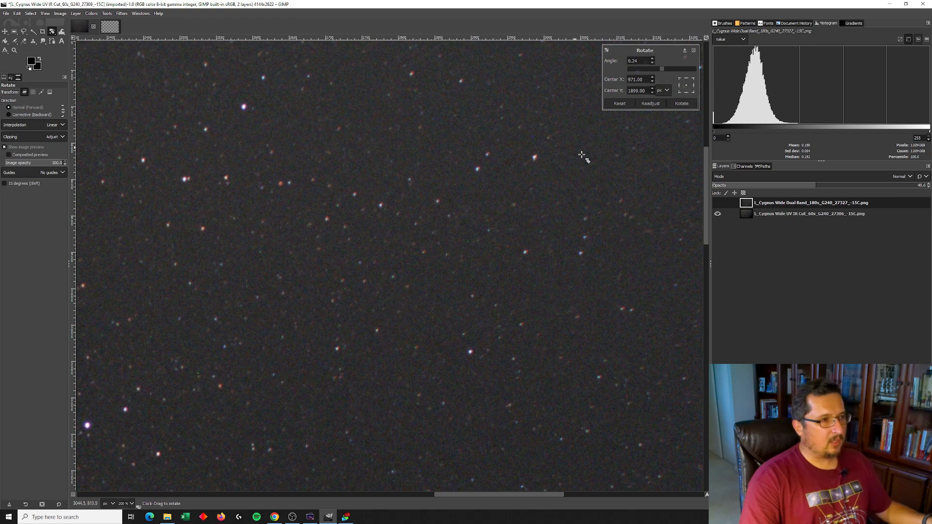
key(Return)
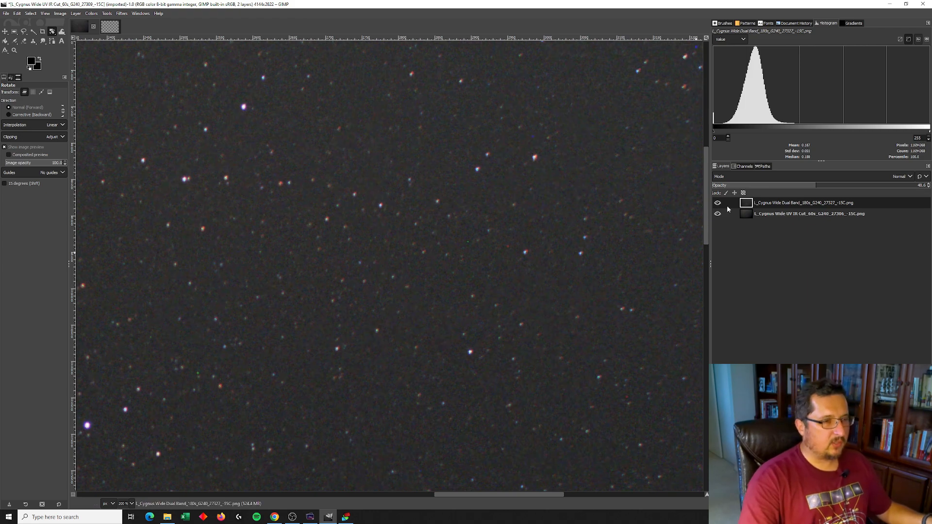
Compare the two layers' star alignment at fit-to-window zoom by toggling the Dual Band layer's visibility
click(717, 203)
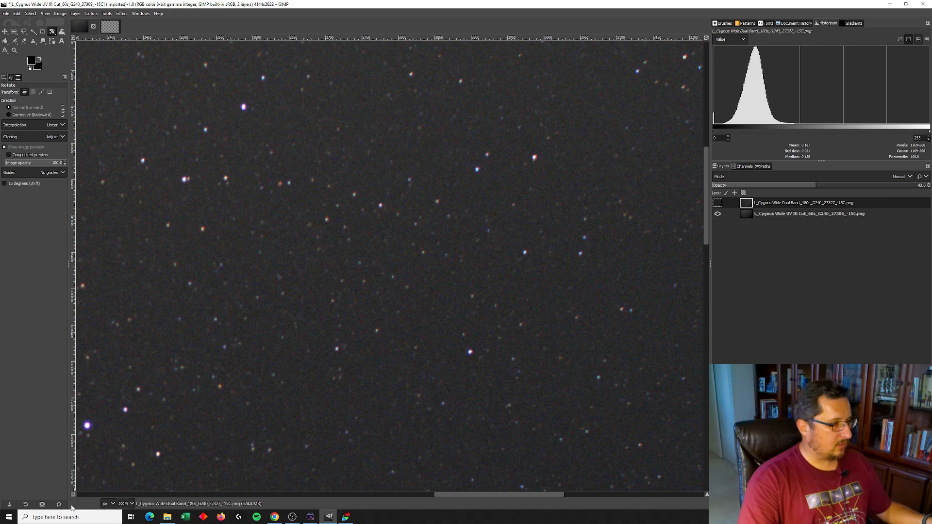
click(125, 504)
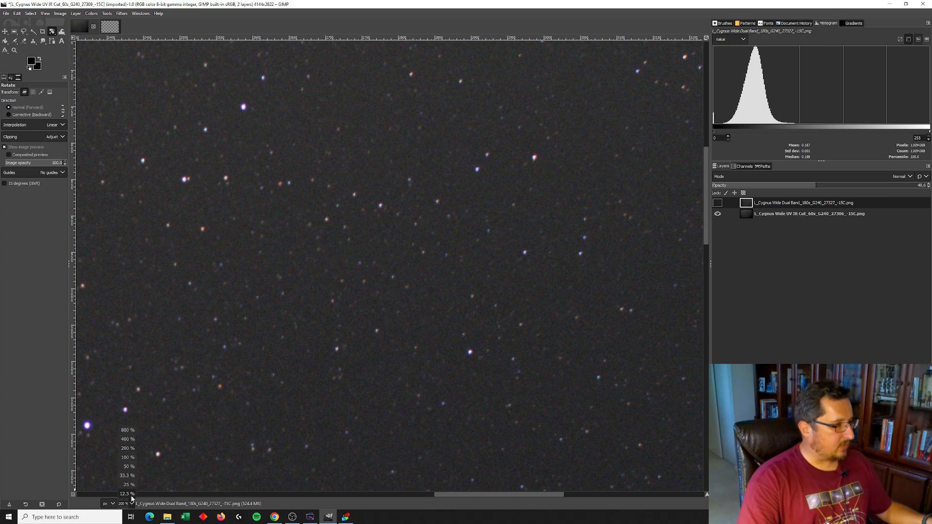
click(125, 472)
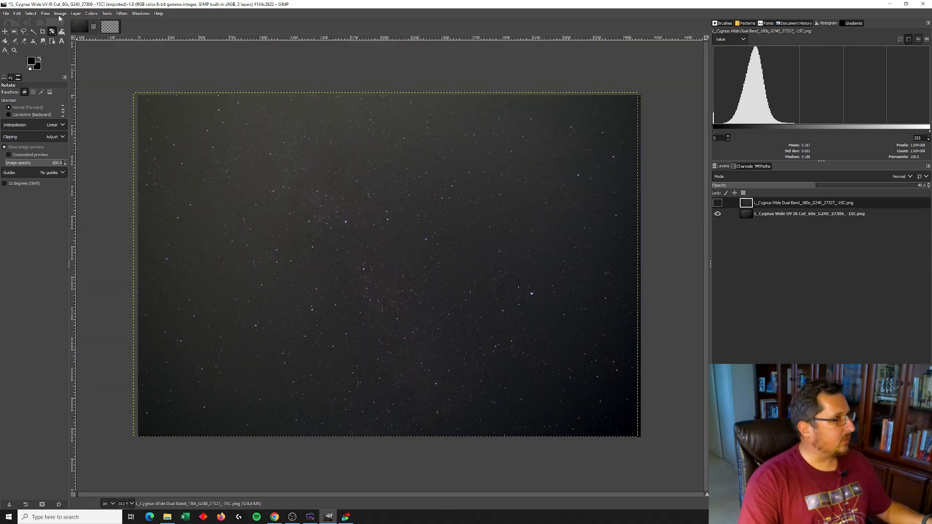
click(45, 14)
mouse_move(60, 51)
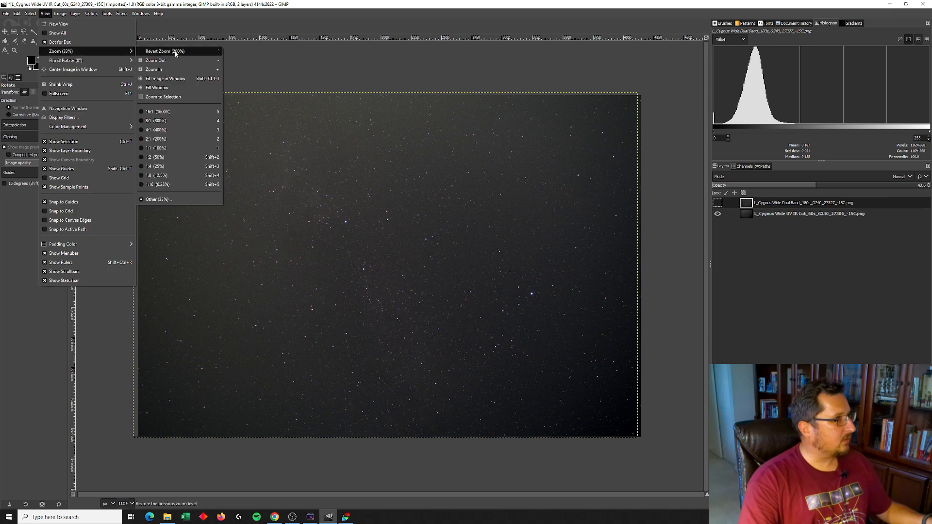
click(157, 87)
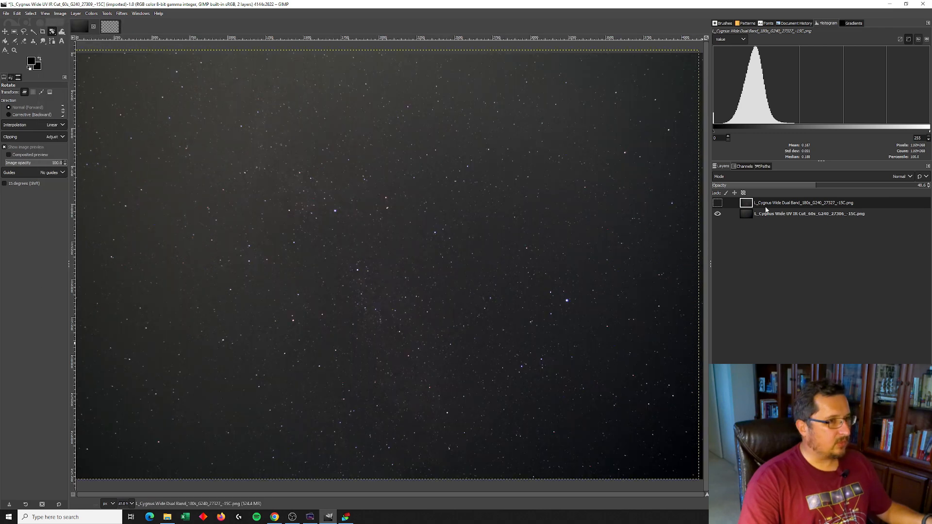
click(718, 204)
click(719, 203)
click(718, 203)
click(718, 204)
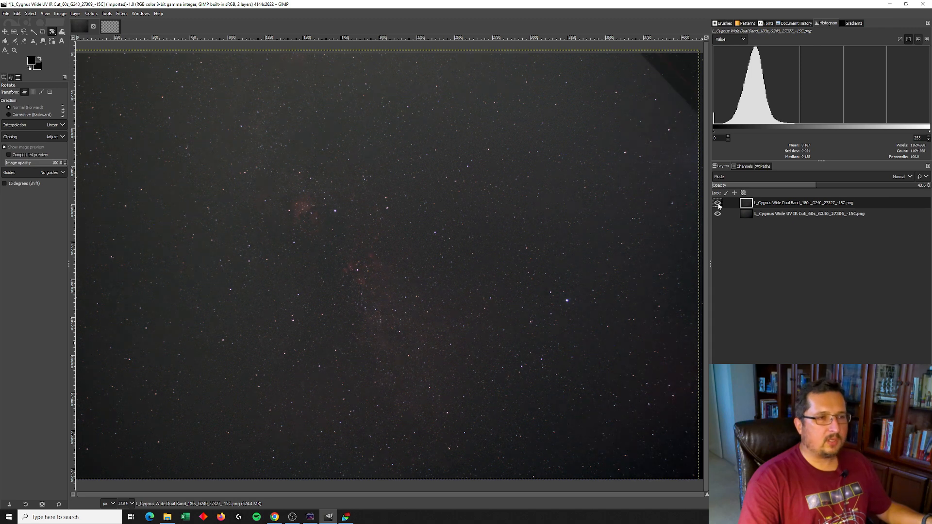
click(719, 203)
Move the UV IR Cut layer above the Dual Band layer, showing it and hiding the Dual Band layer
click(745, 212)
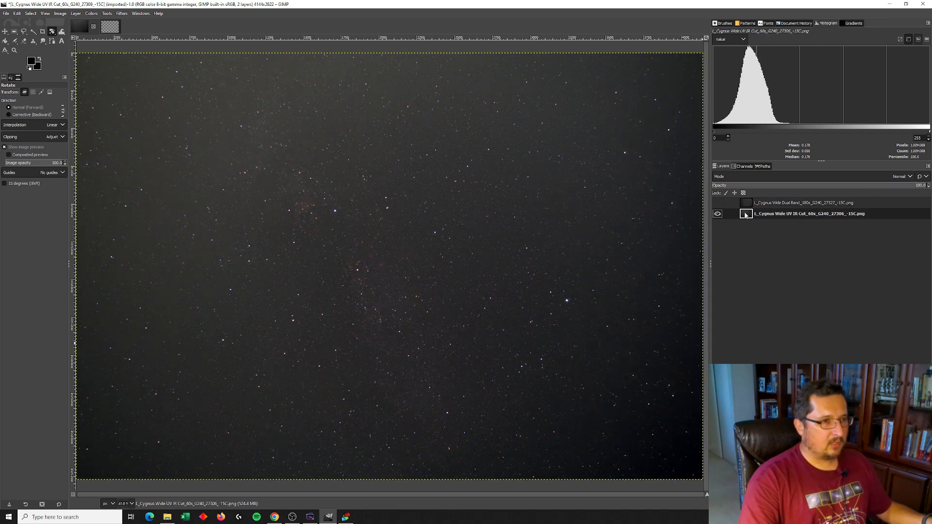
click(747, 206)
click(719, 215)
drag(747, 216, 745, 206)
click(717, 203)
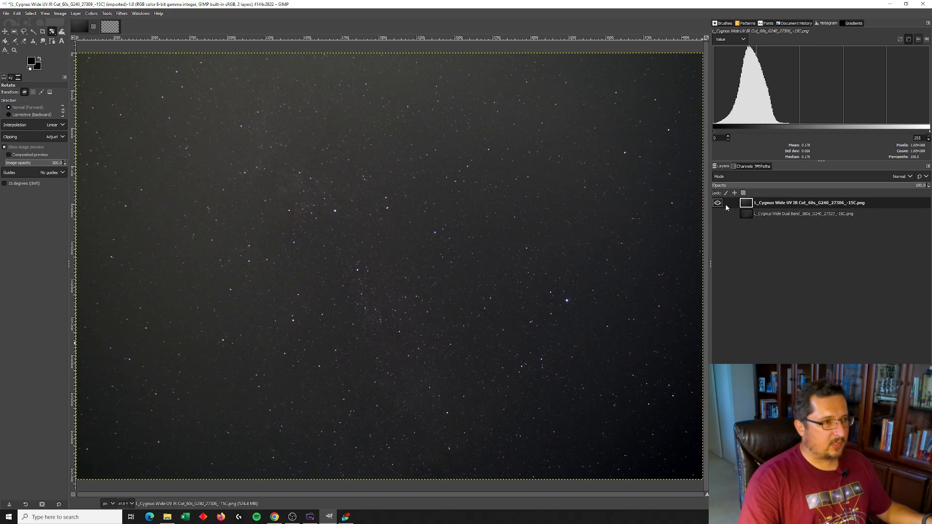
Apply a Curves adjustment to the UV IR Cut layer, lowering the shadows with a point at input 48, output 25
click(107, 15)
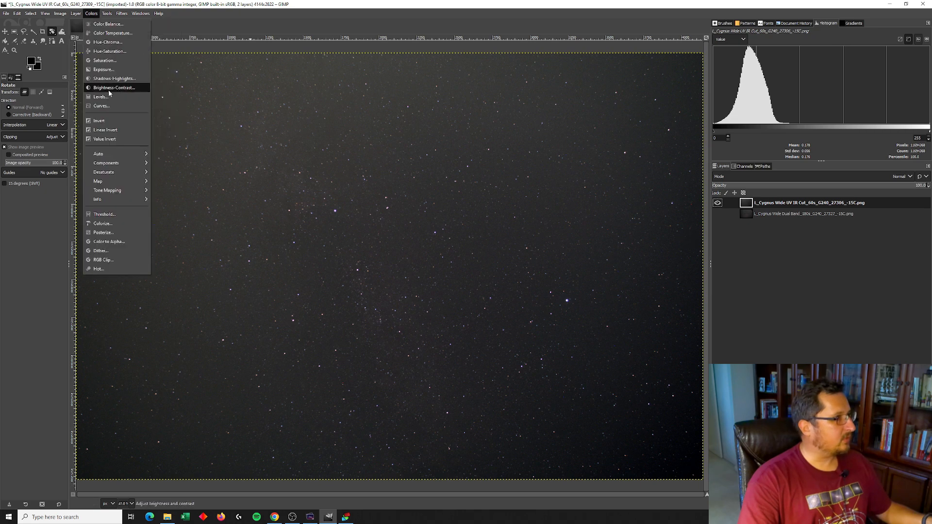
click(110, 106)
drag(784, 146, 770, 133)
drag(552, 202, 558, 225)
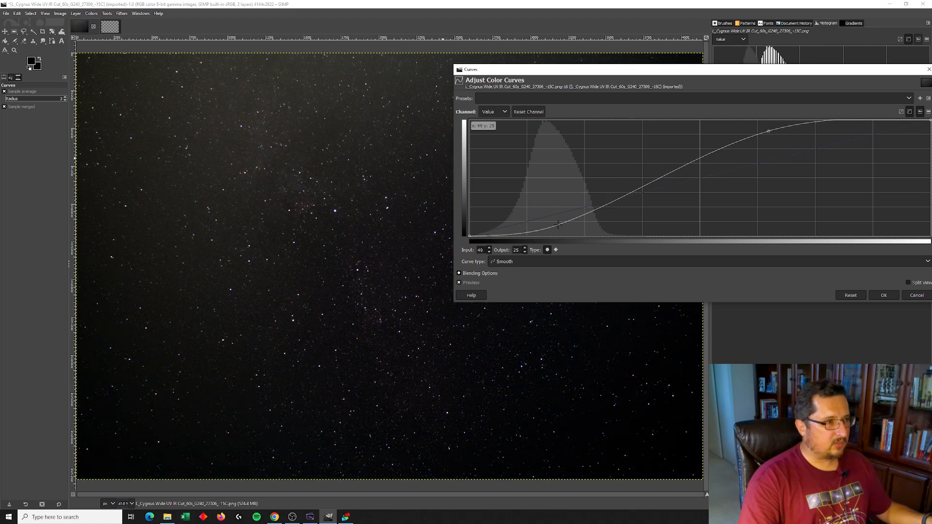
click(883, 296)
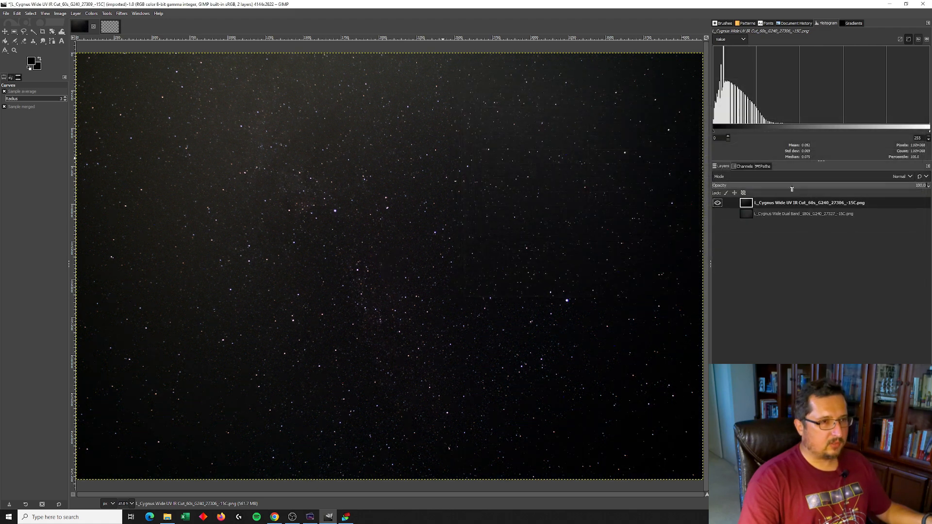
Hide the UV IR Cut layer, select and show the Dual Band layer, and set its opacity to 100
click(717, 203)
click(743, 213)
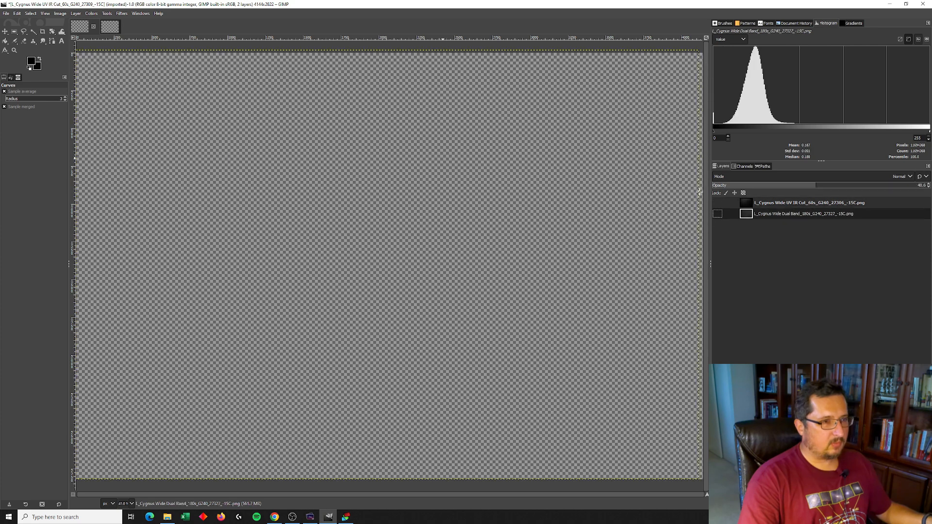
click(718, 215)
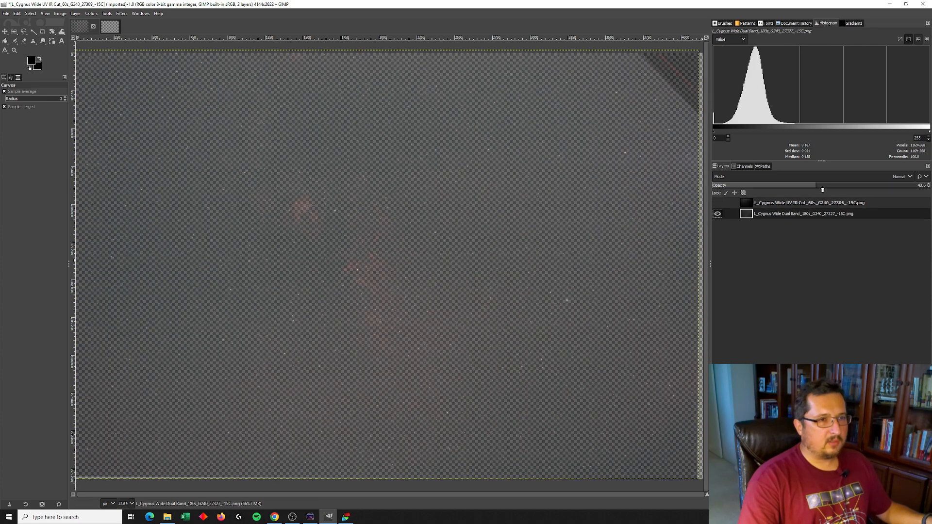
drag(892, 187, 929, 187)
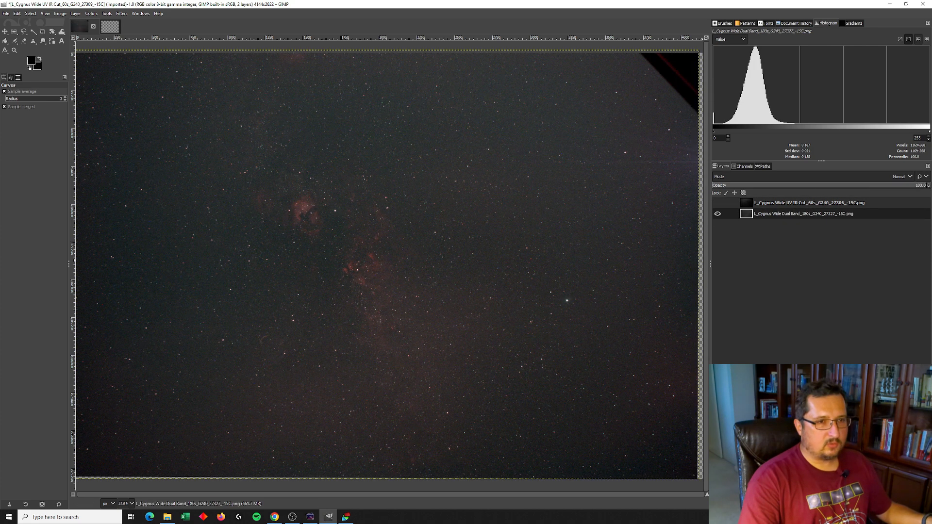
Apply Curves to the Dual Band layer with points at input 91, output 124 and input 42, output 22
click(91, 14)
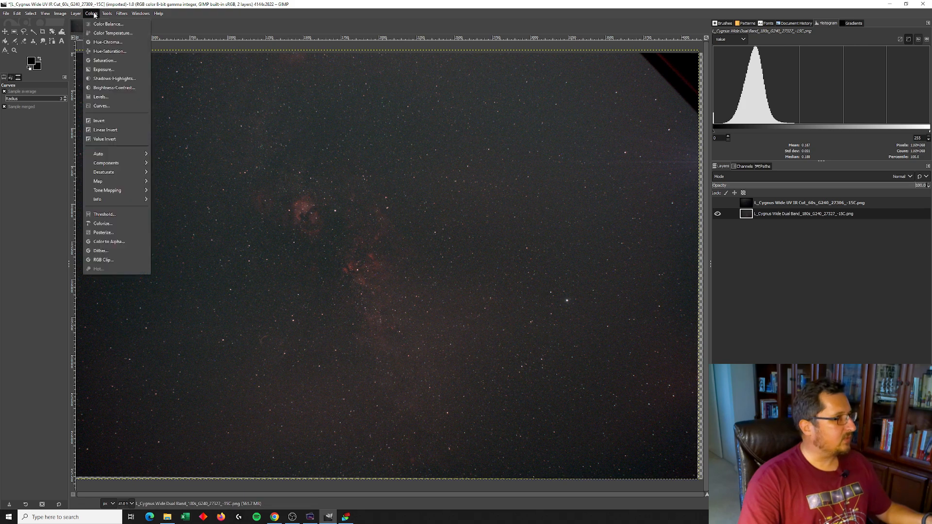
click(102, 106)
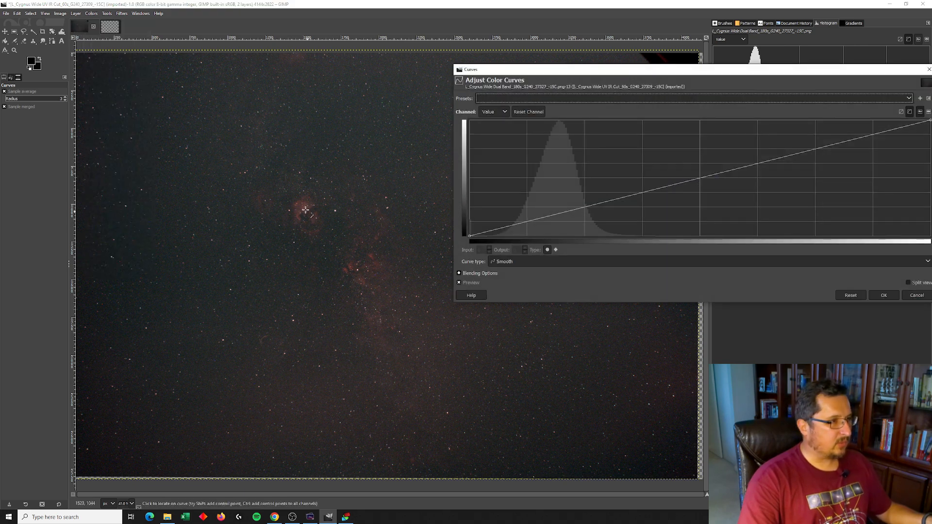
drag(632, 194, 633, 176)
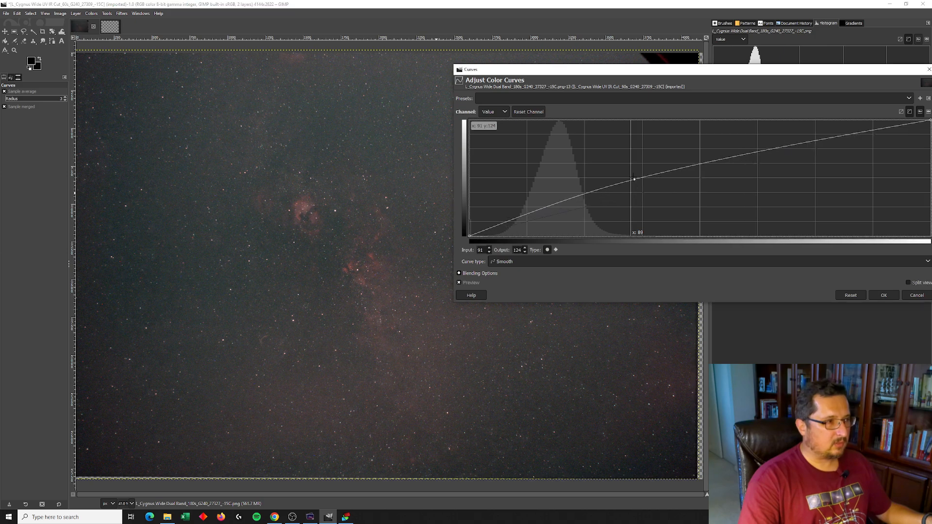
drag(539, 210, 545, 225)
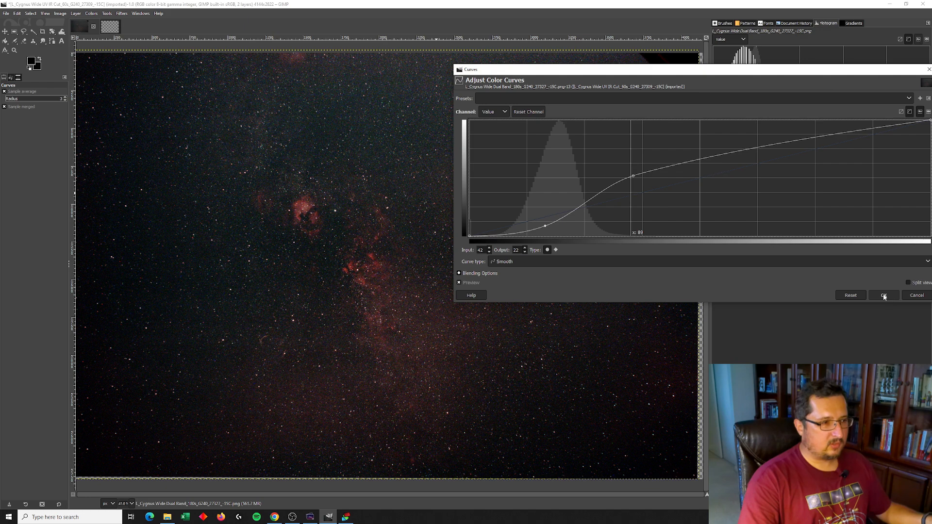
click(883, 296)
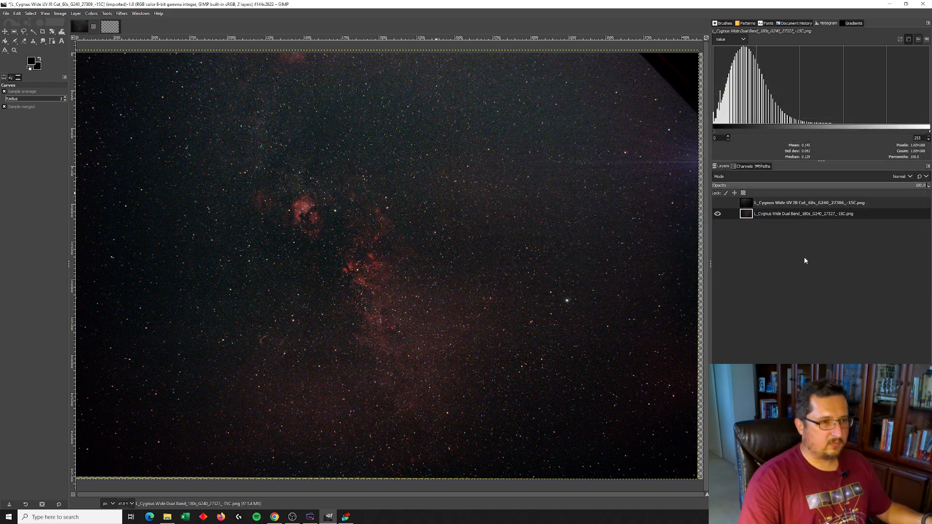
Show and select the UV IR Cut layer and set its blend mode to Addition
click(719, 203)
click(747, 203)
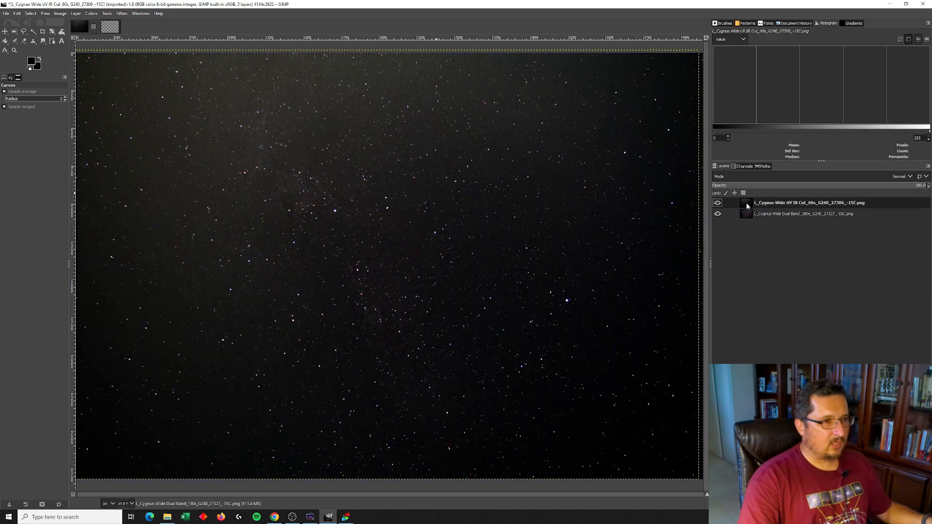
click(904, 176)
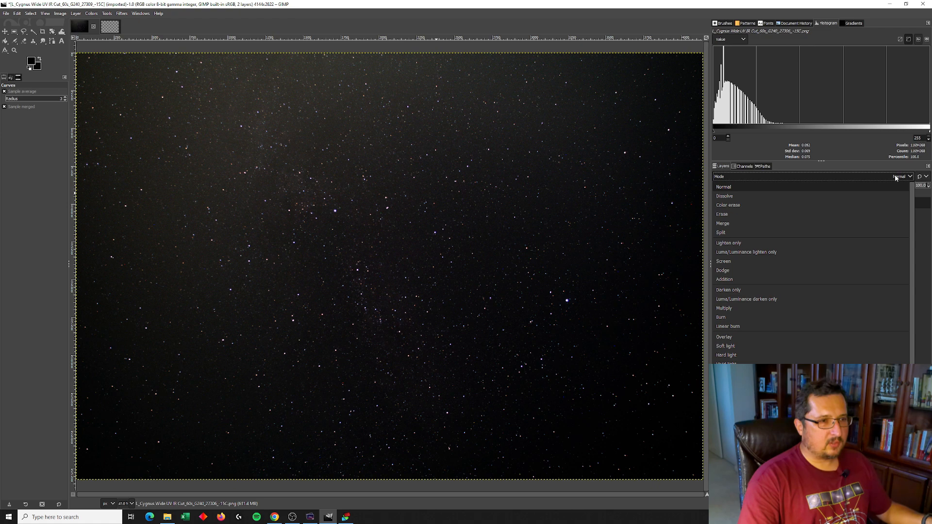
click(735, 280)
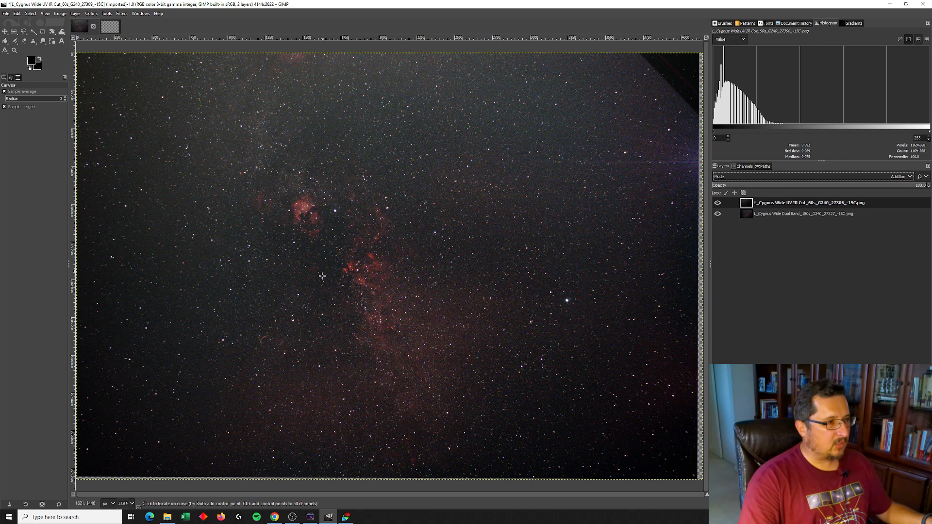
Toggle the UV IR Cut layer's visibility to compare the combined result
click(786, 205)
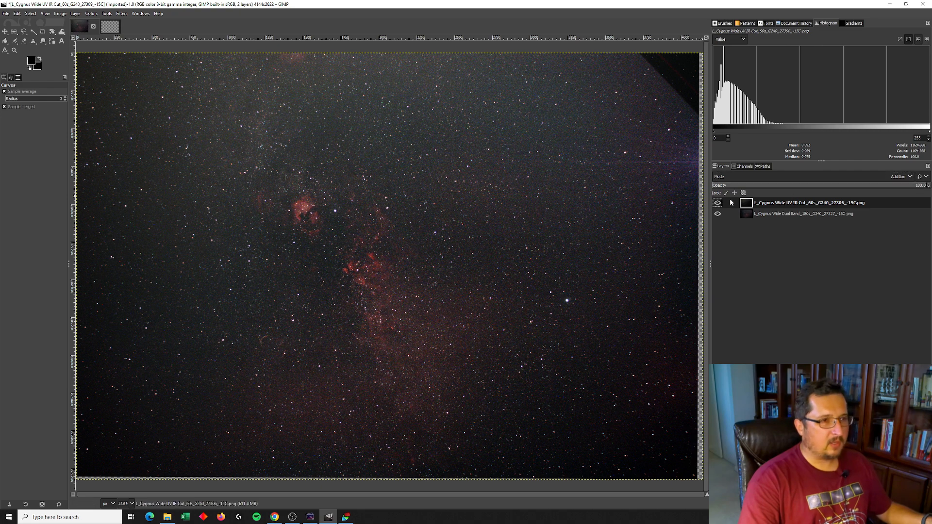
click(719, 204)
click(718, 204)
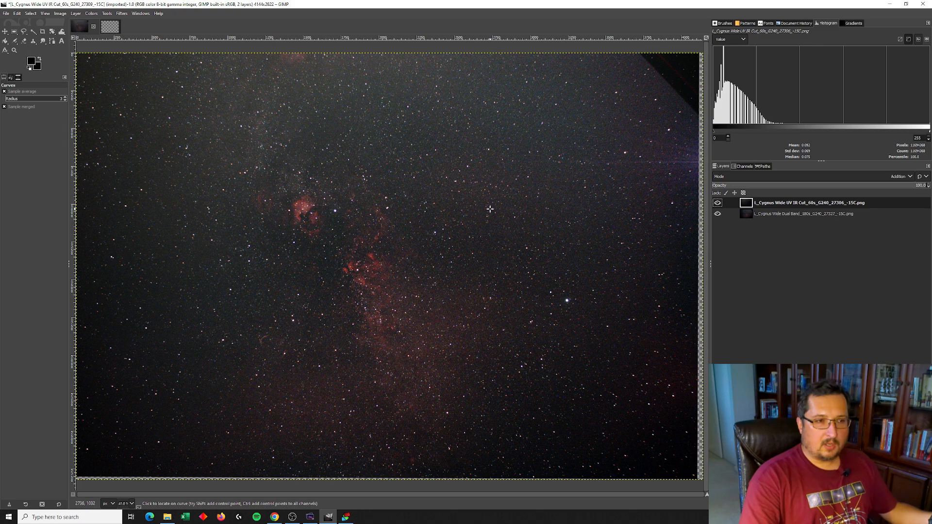
Switch to DeepSkyStacker and add five frames from the Dual Band folder as light frames
click(891, 5)
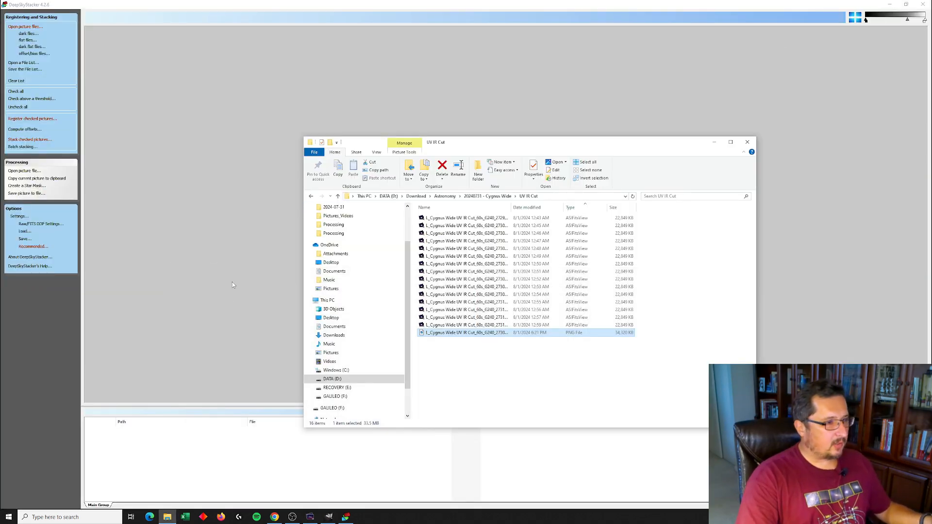
click(478, 279)
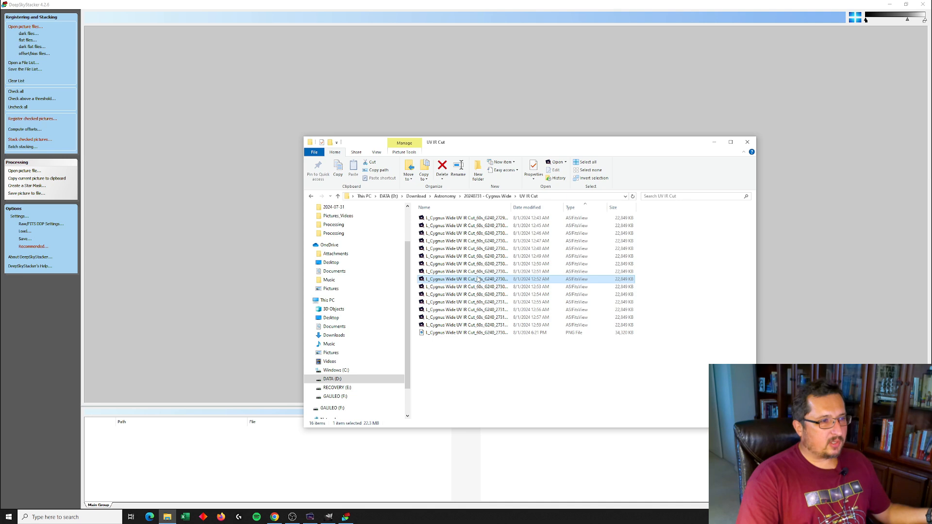
click(499, 197)
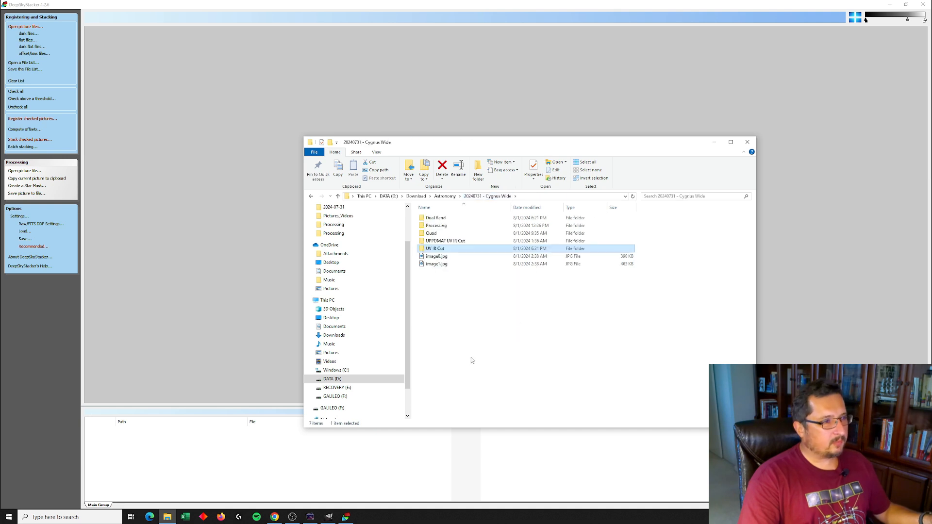
double_click(440, 220)
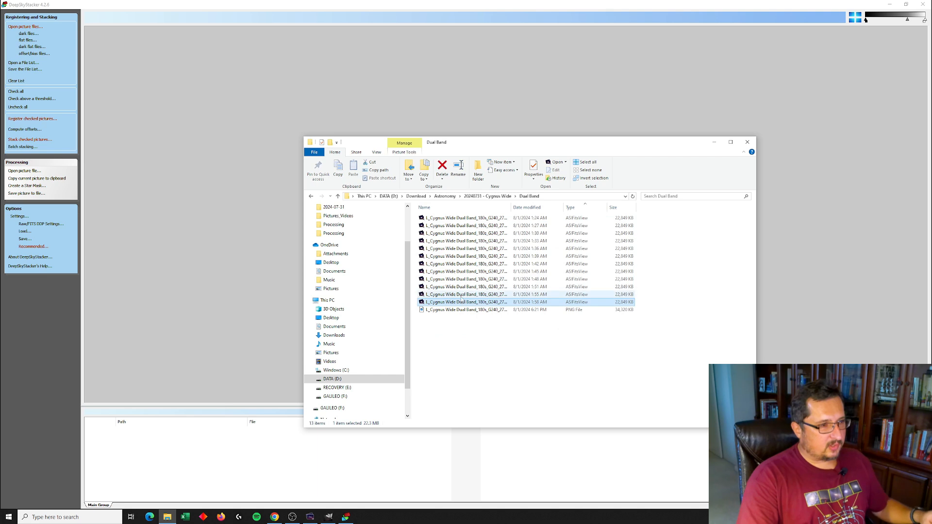
shift+click(454, 272)
drag(457, 286, 289, 466)
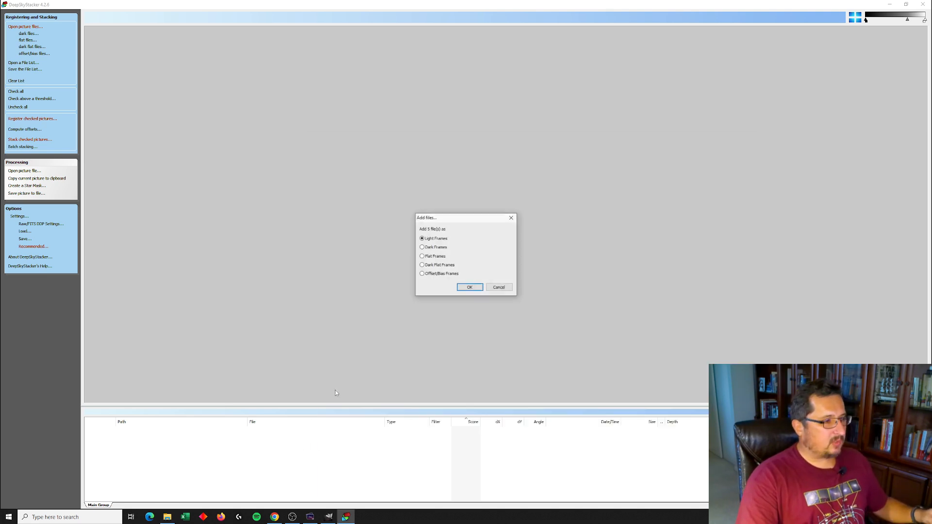
click(470, 288)
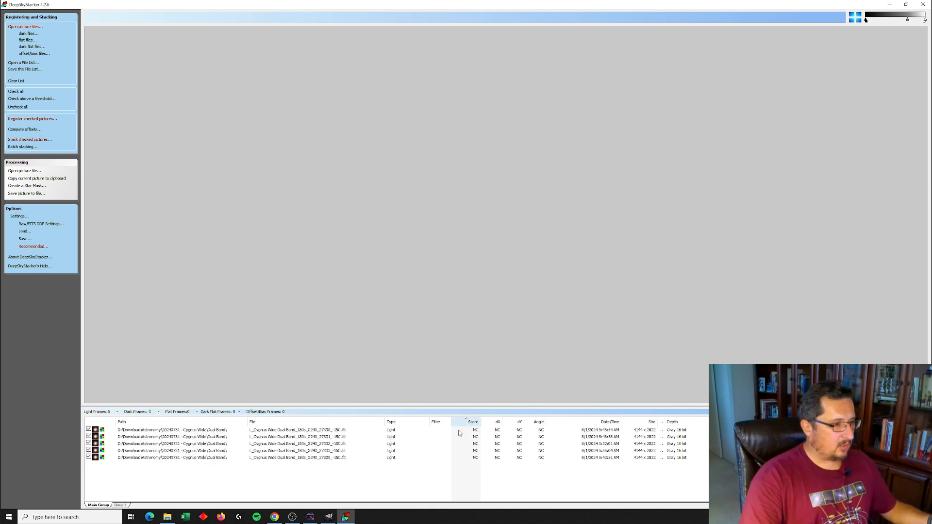
Register the checked pictures
click(29, 118)
click(512, 306)
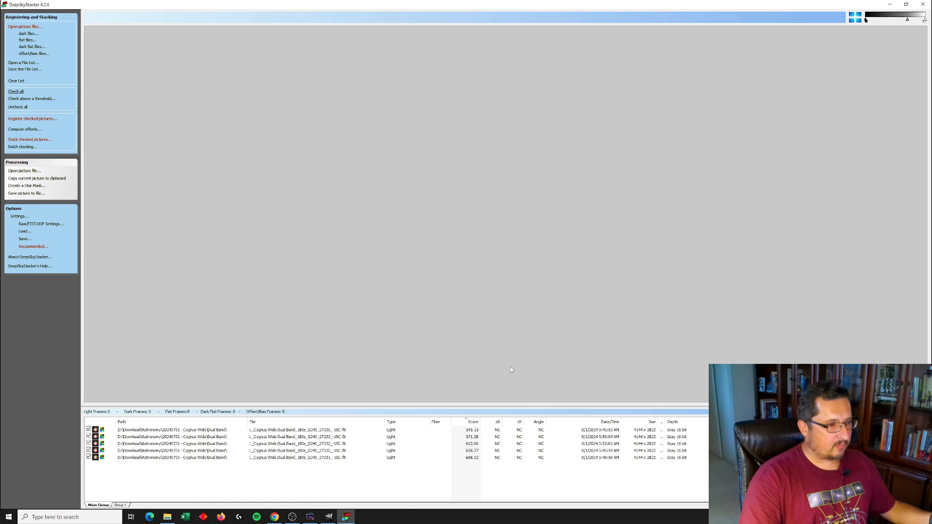
Set the last Dual Band frame as the reference frame and compute offsets
click(478, 458)
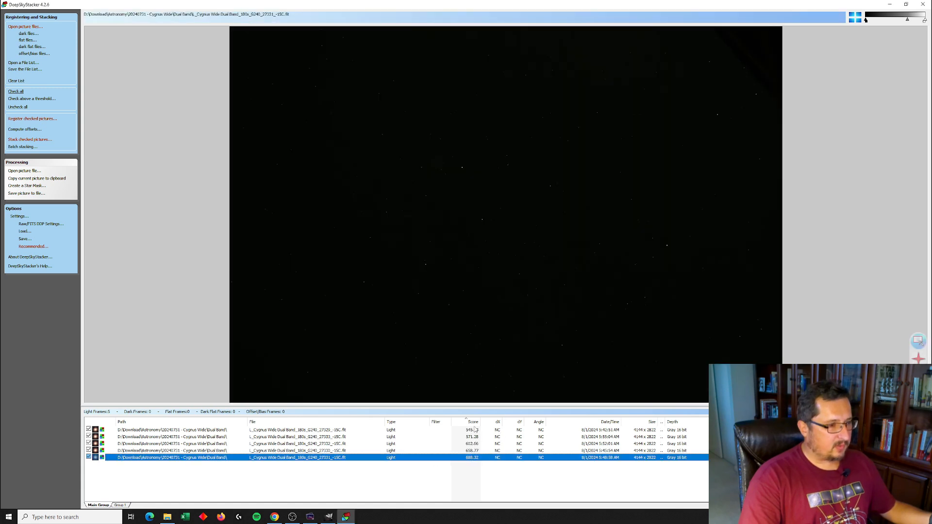
right_click(369, 459)
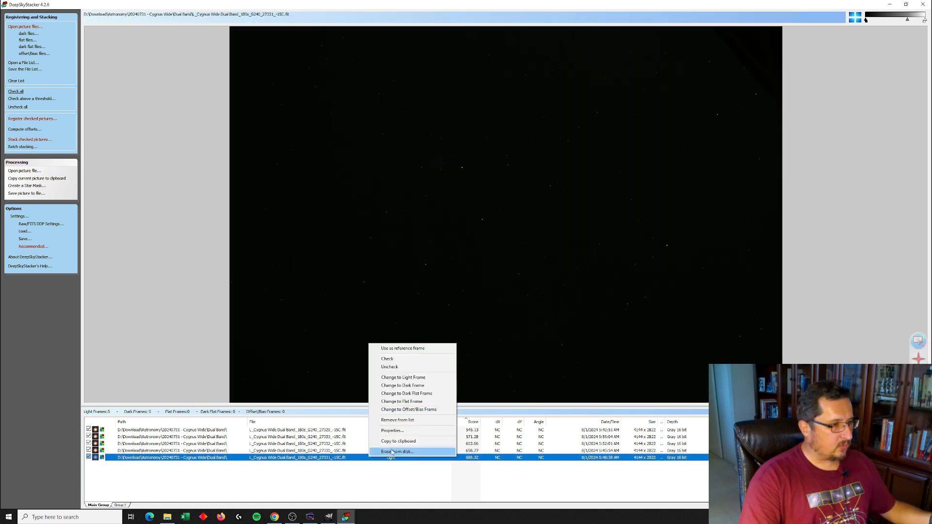
click(408, 352)
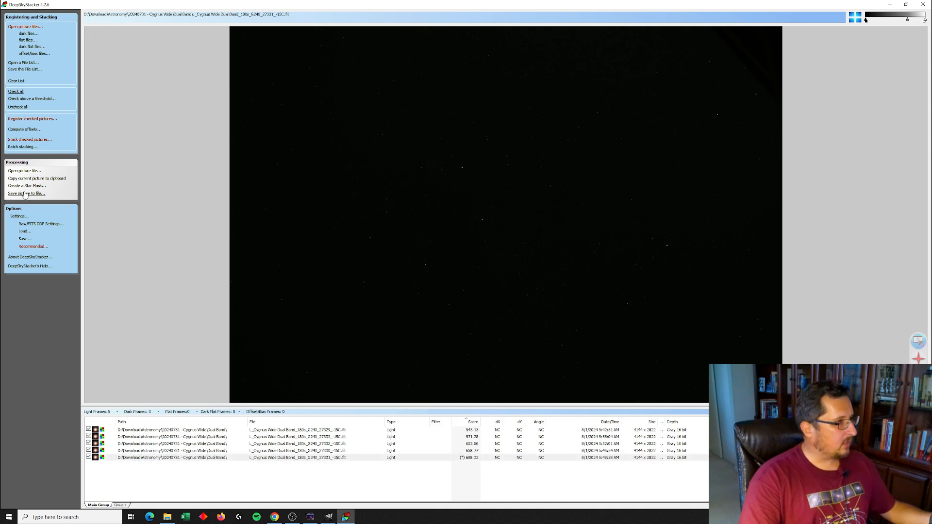
click(25, 130)
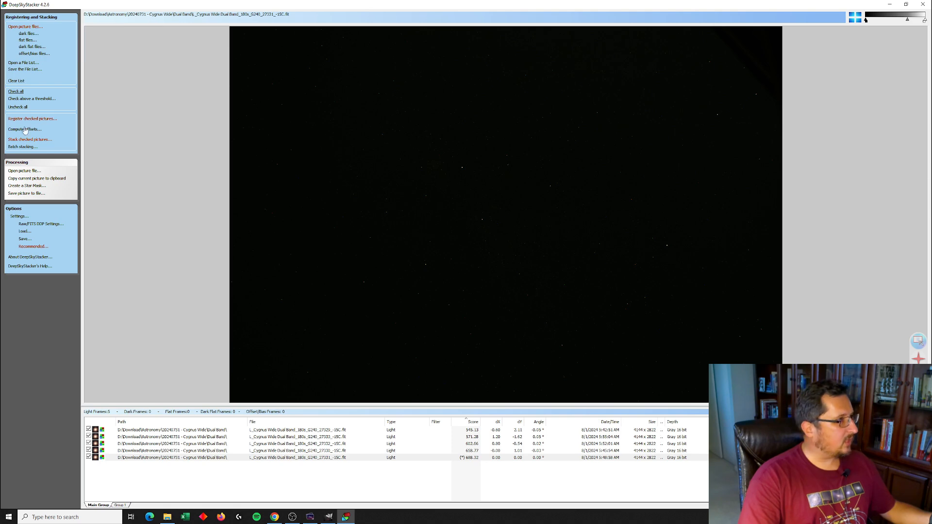
Stack the checked Dual Band frames
click(31, 143)
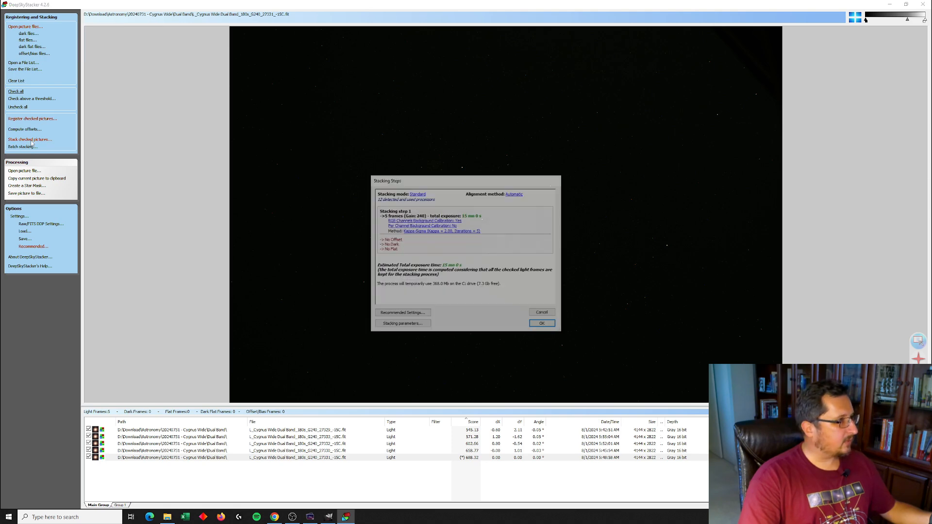
click(543, 326)
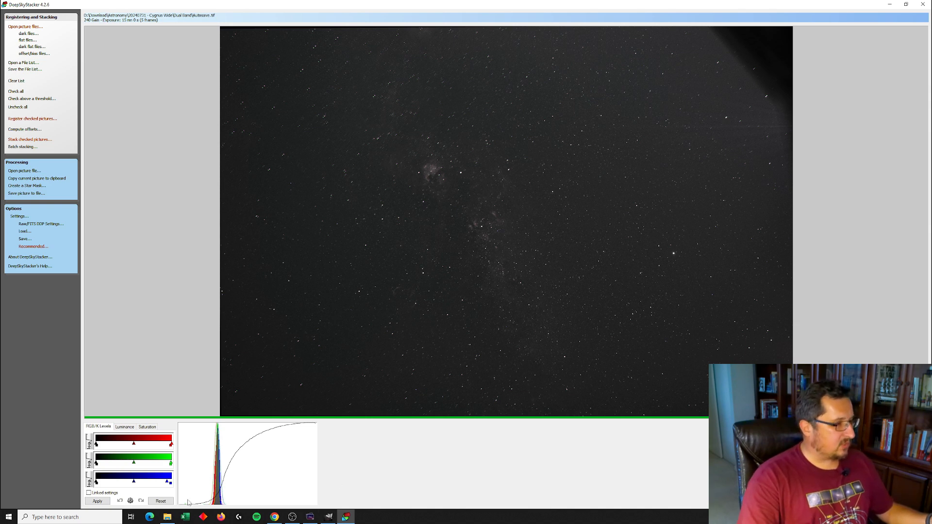
Open the UV IR Cut folder in File Explorer and select its first nine frames
mouse_move(169, 518)
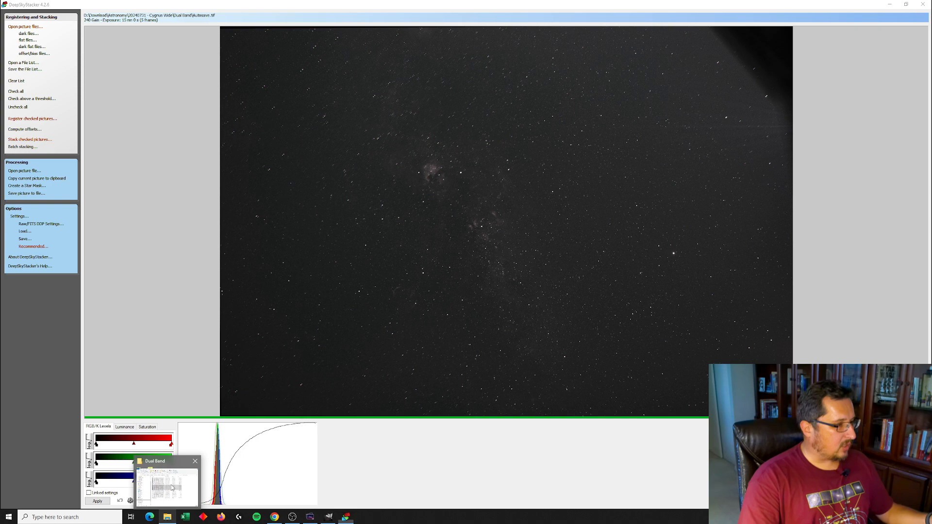
click(171, 502)
click(435, 365)
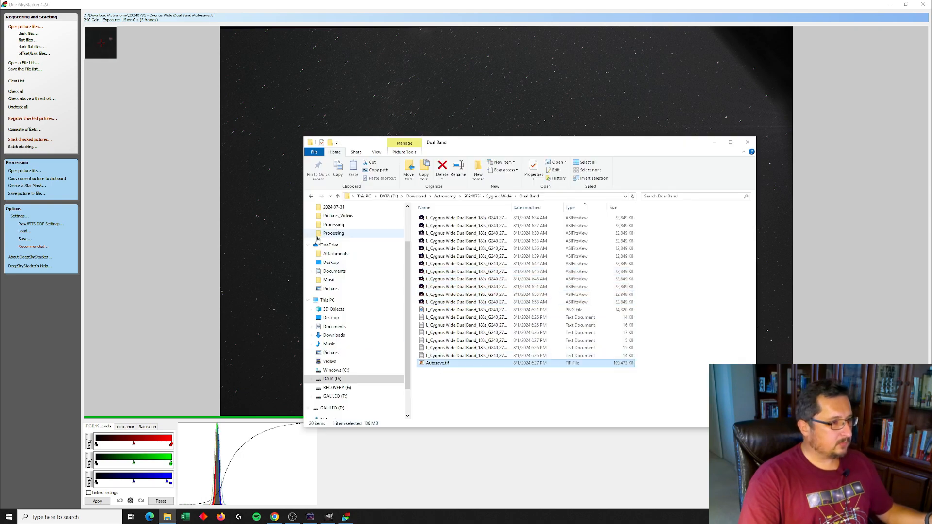
click(503, 197)
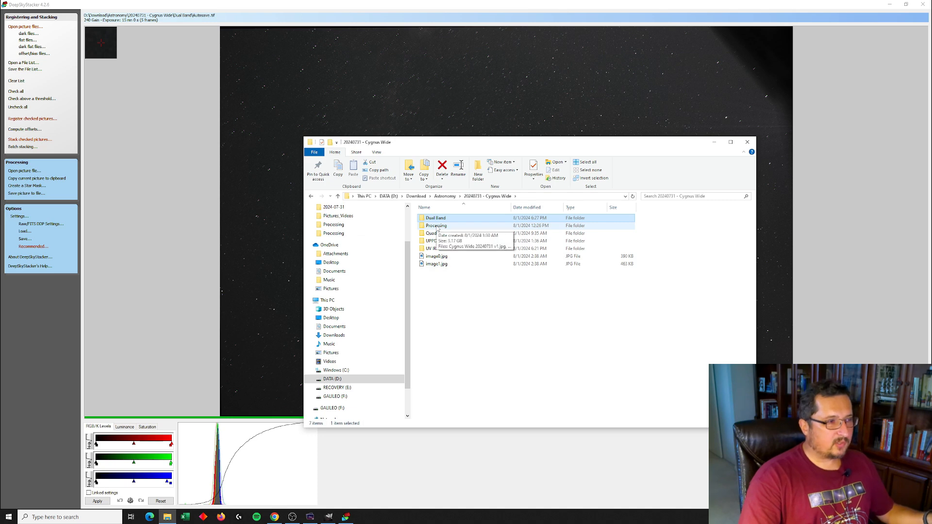
click(437, 227)
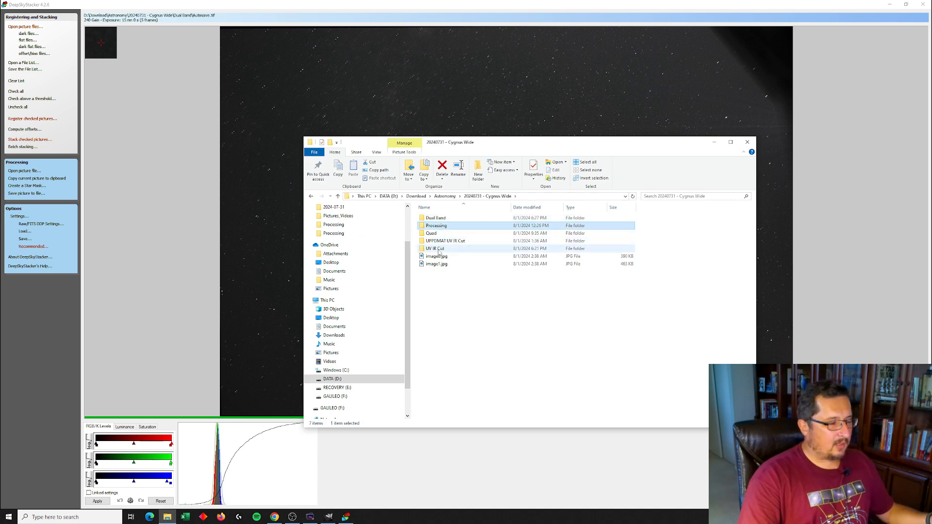
double_click(437, 249)
click(442, 218)
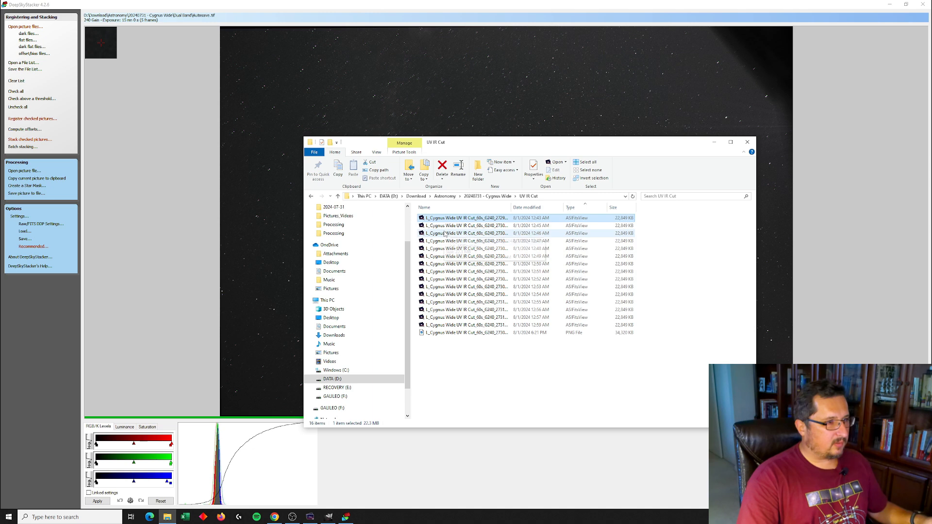
shift+click(451, 280)
click(178, 344)
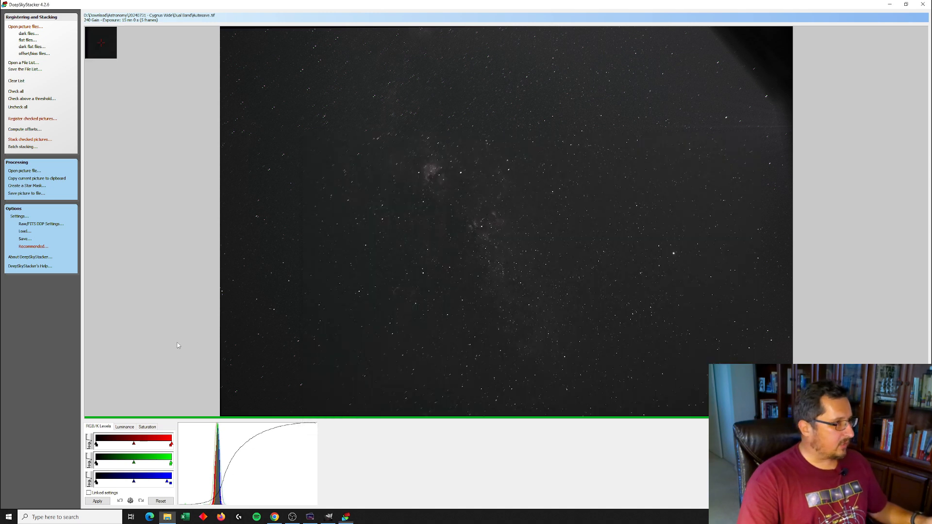
Return to the file list and remove the four Dual Band frames other than the reference frame
click(35, 17)
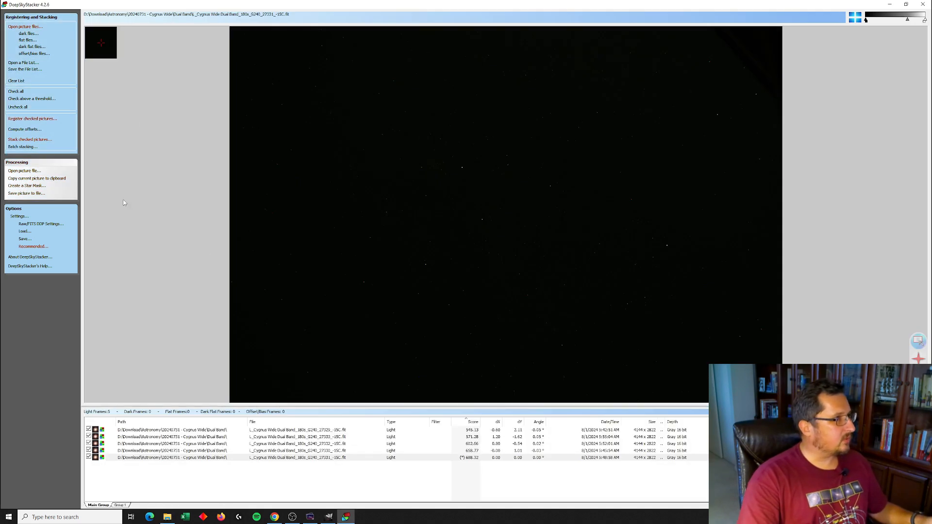
click(245, 454)
drag(270, 431, 273, 451)
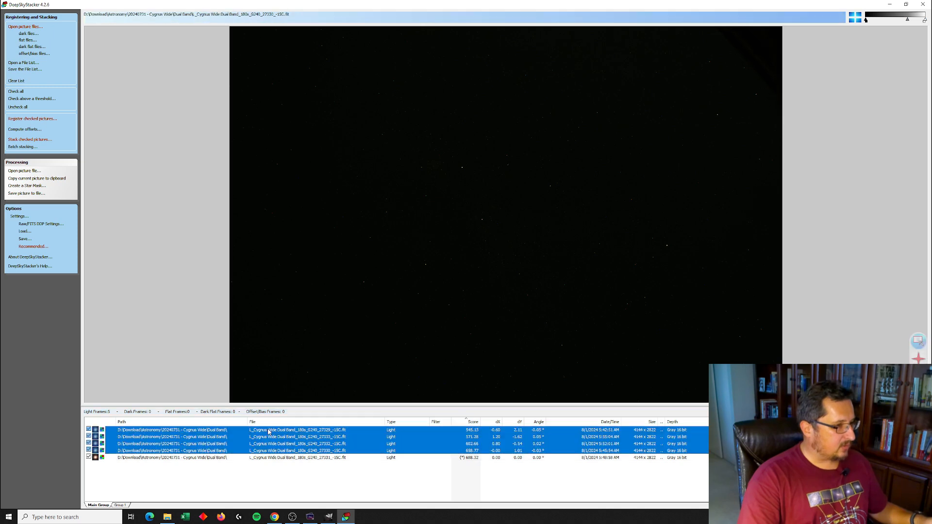
key(Delete)
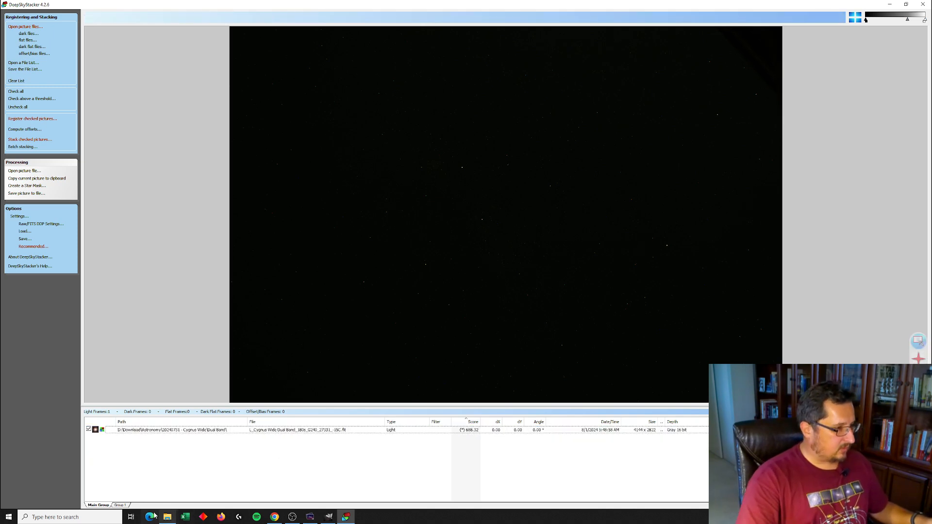
Add the nine selected UV IR Cut frames to the list as light frames
key(alt+Tab)
drag(469, 235, 288, 455)
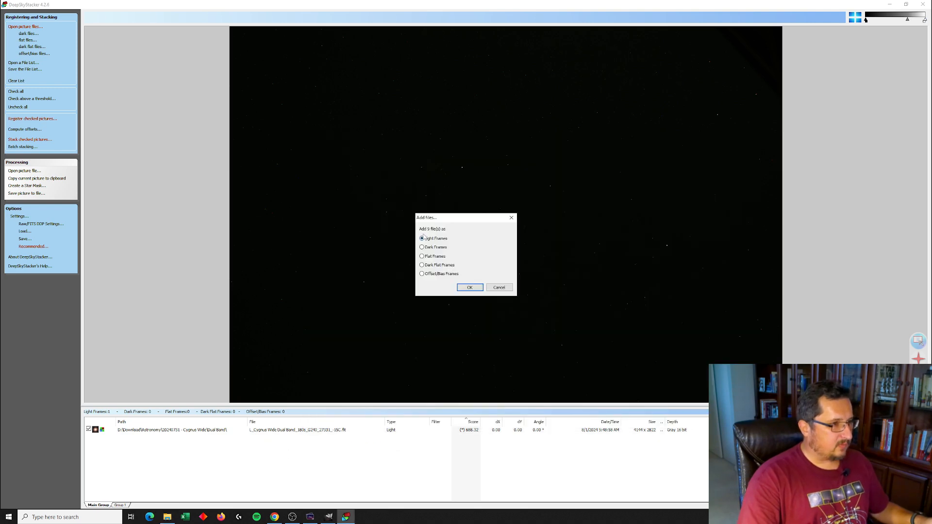
click(474, 289)
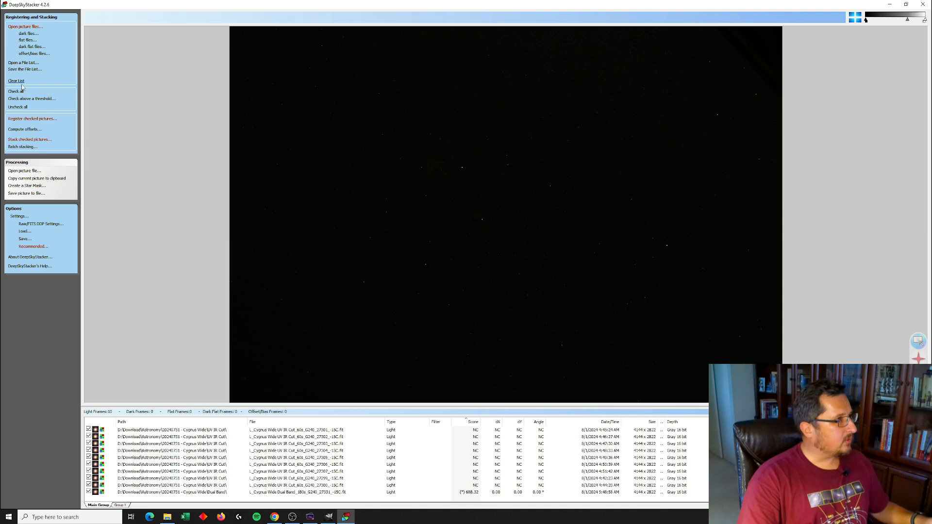
Register the checked pictures
click(34, 119)
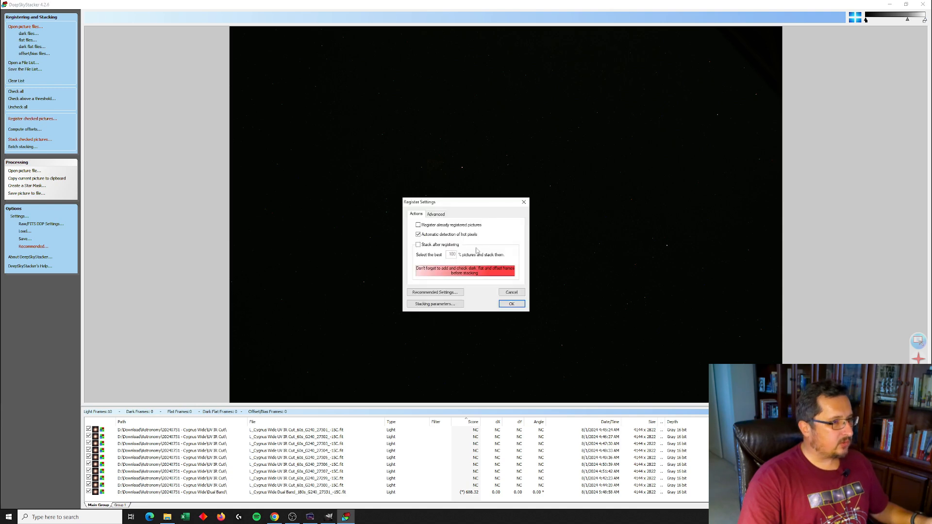
click(511, 304)
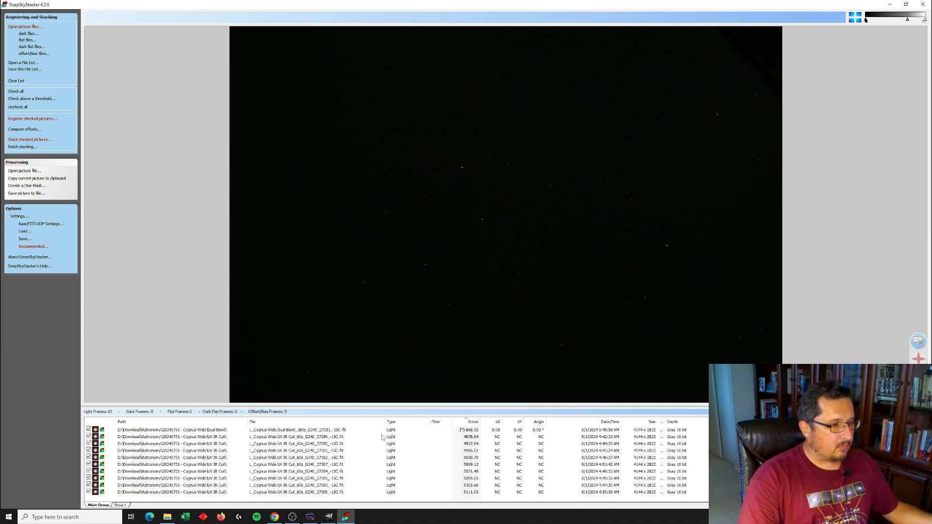
Compute offsets against the Dual Band reference frame and stack all ten checked frames
click(279, 438)
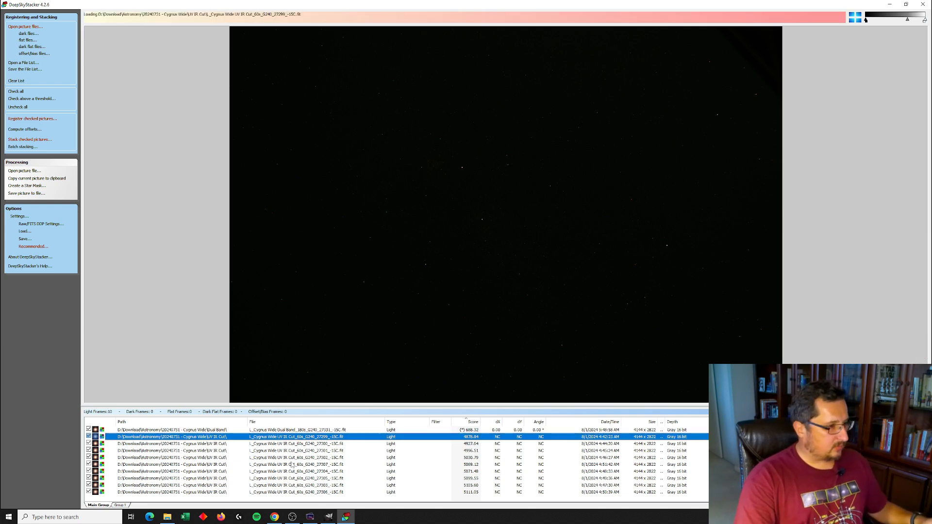
click(171, 401)
click(392, 430)
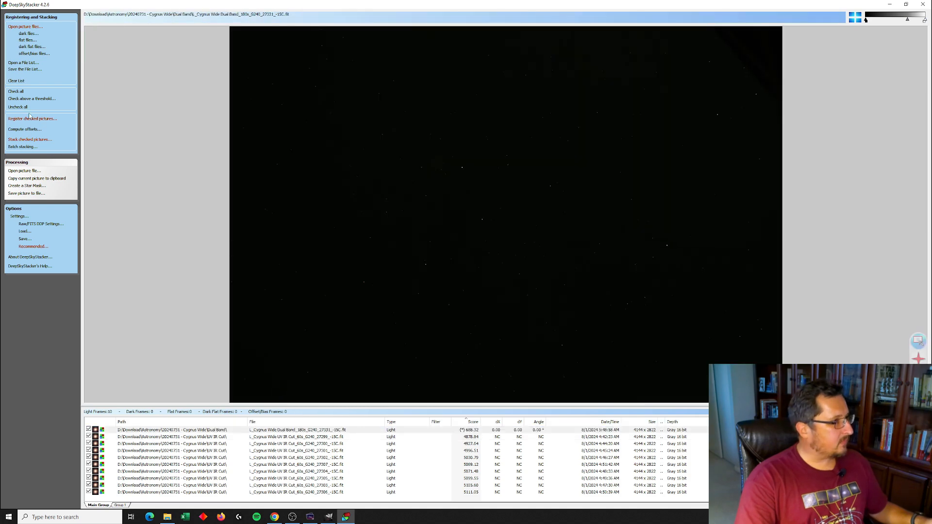
click(32, 130)
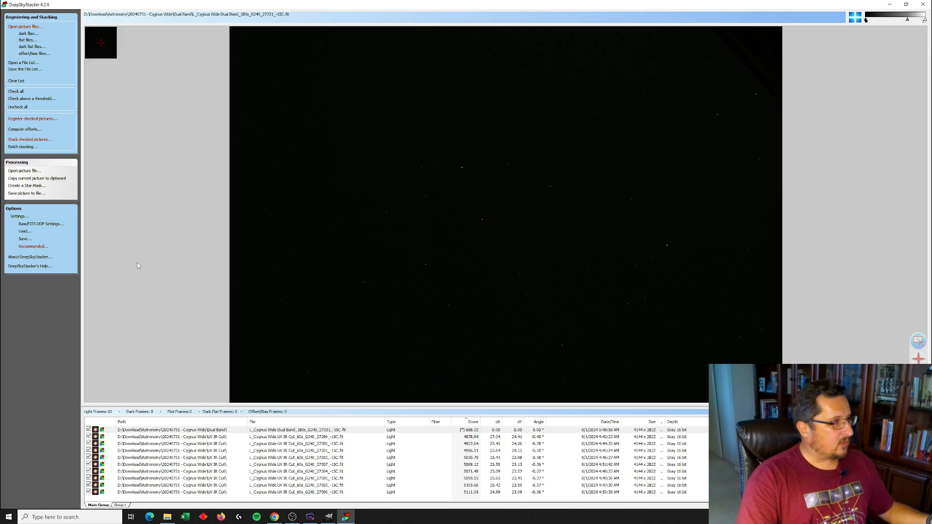
click(26, 141)
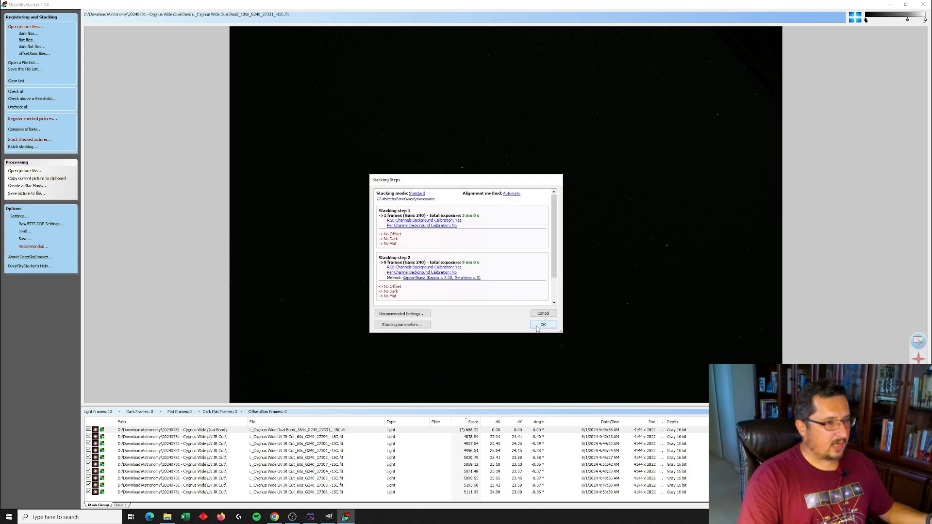
click(543, 327)
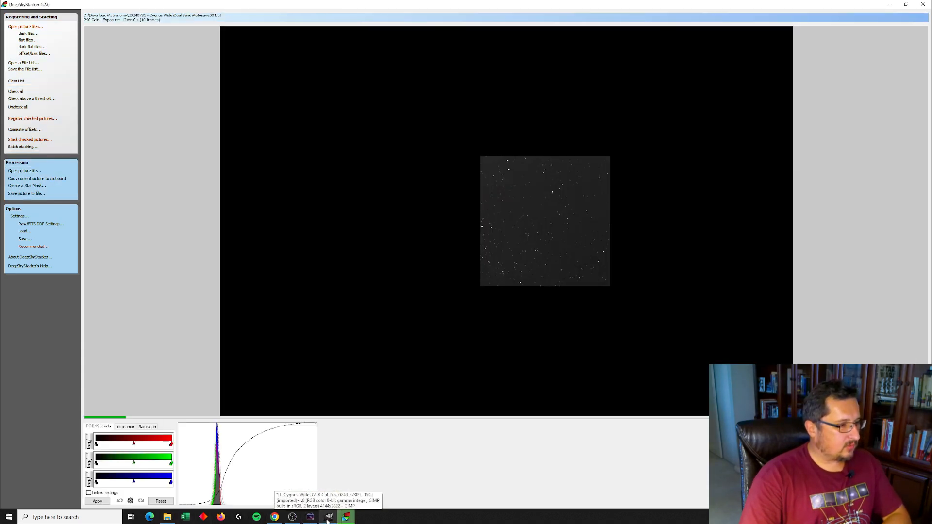
Open Autosave.tif and Autosave001.tif from the Dual Band folder as layers in GIMP
click(329, 518)
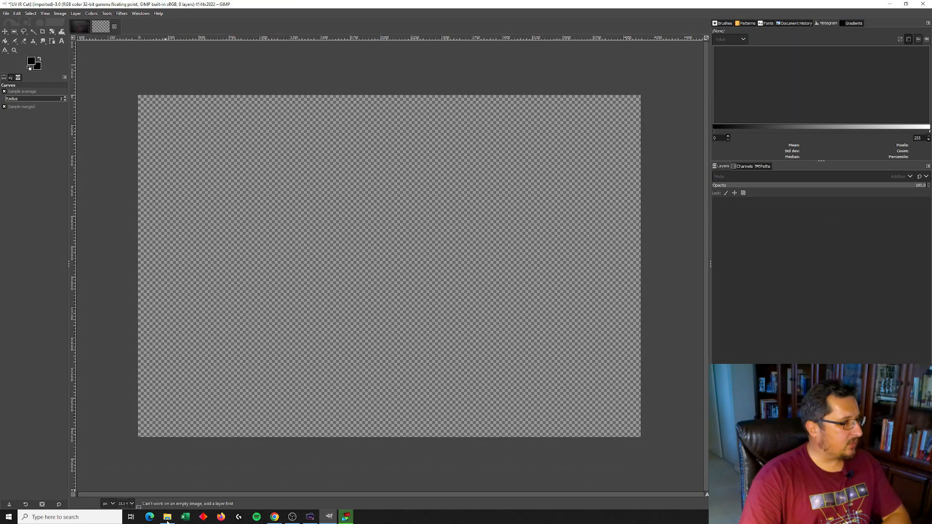
click(167, 517)
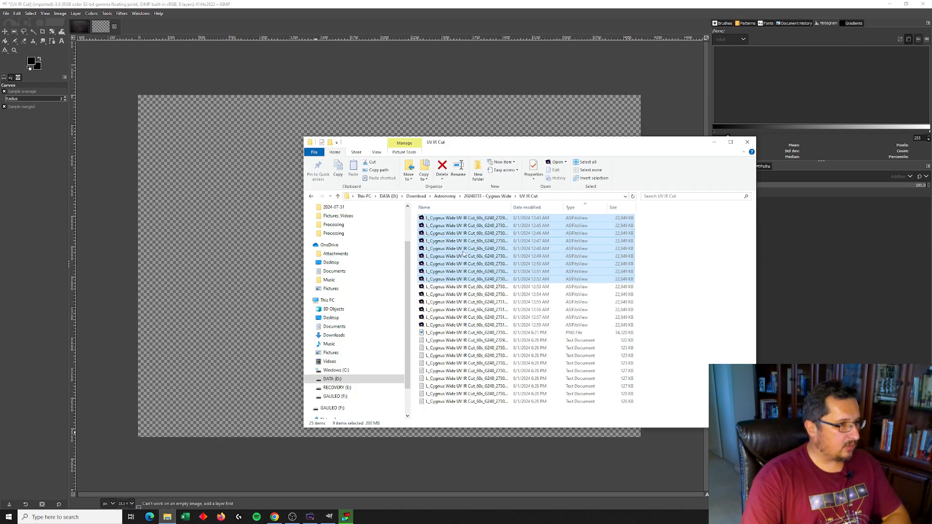
click(433, 332)
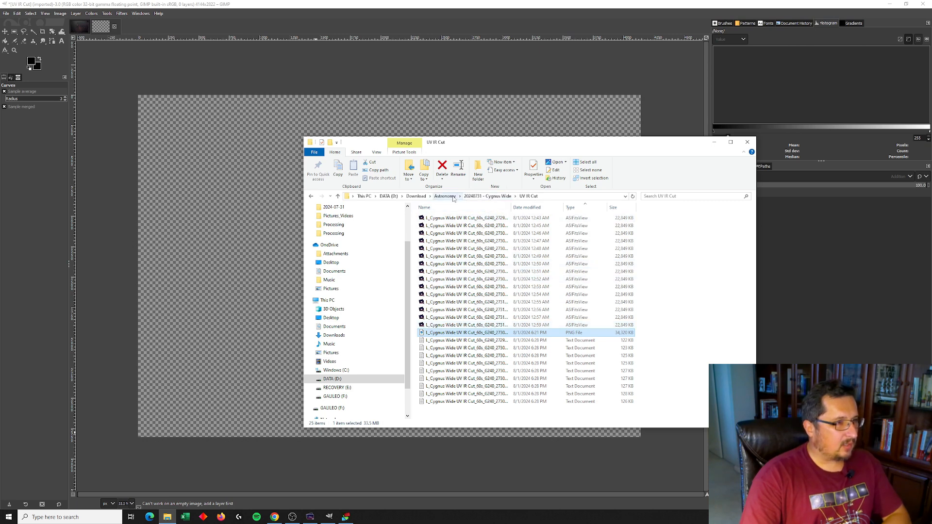
click(479, 196)
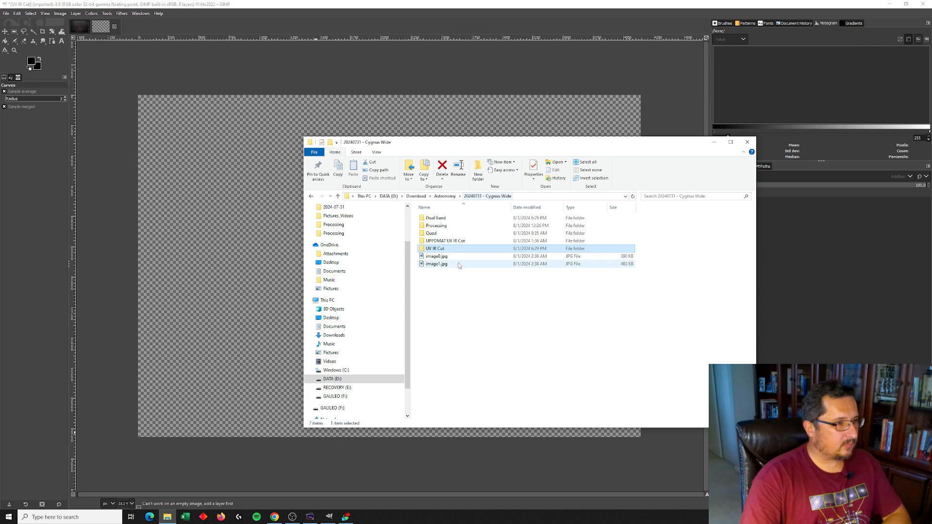
double_click(445, 218)
double_click(437, 363)
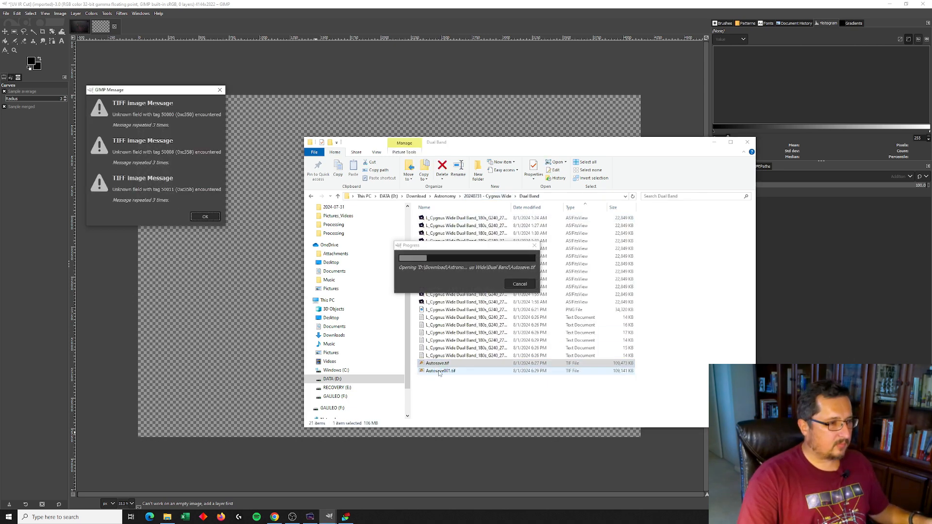
double_click(439, 371)
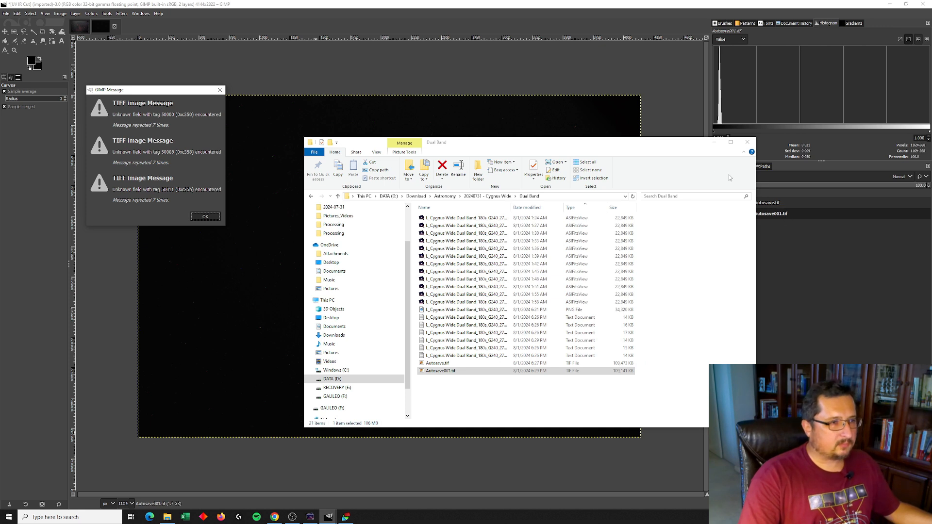
click(816, 258)
click(756, 206)
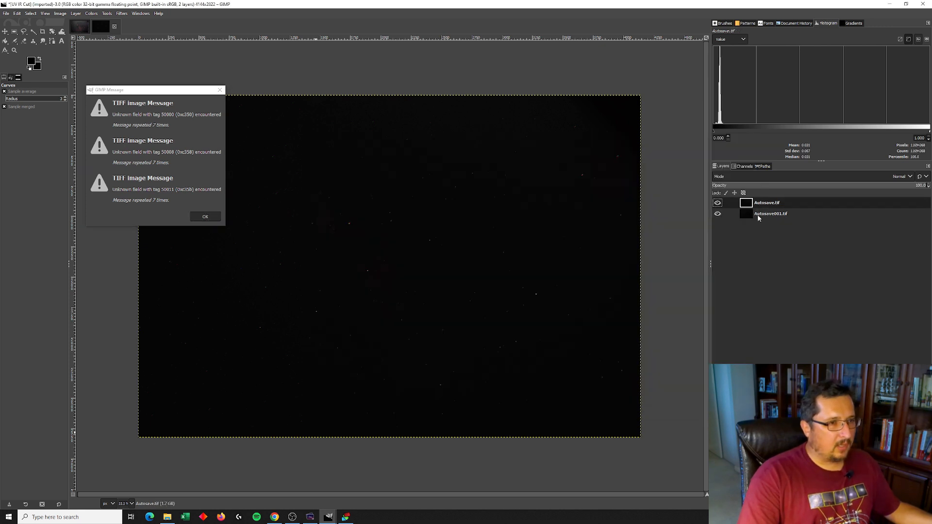
click(204, 217)
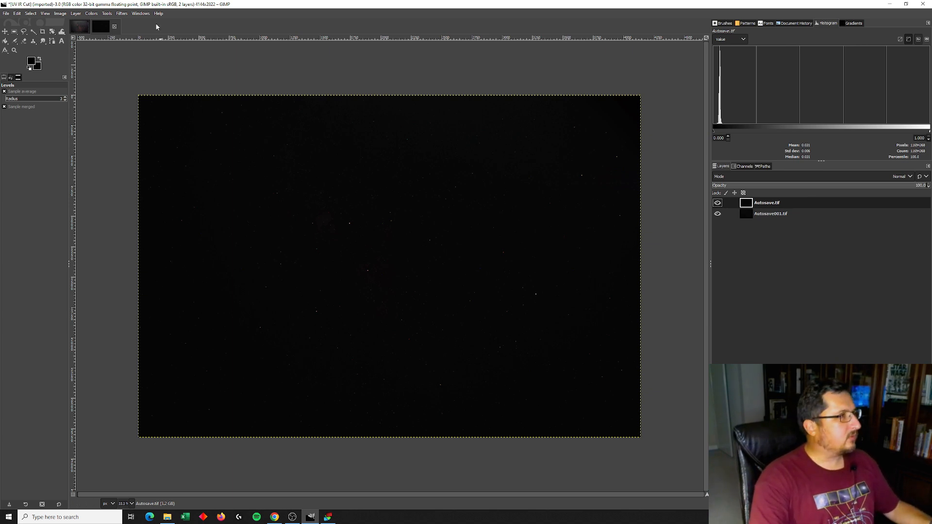
Stretch the Autosave.tif layer with Levels by lowering the white input point
click(91, 13)
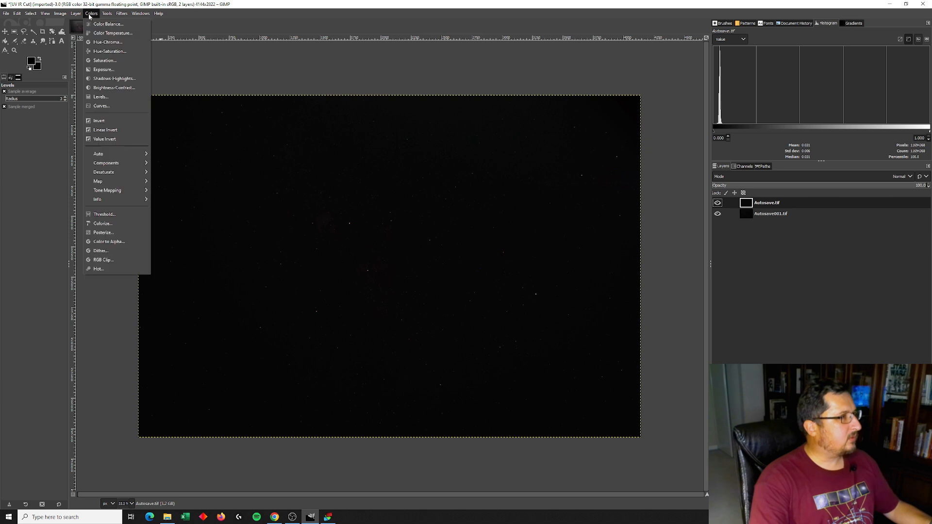
click(103, 96)
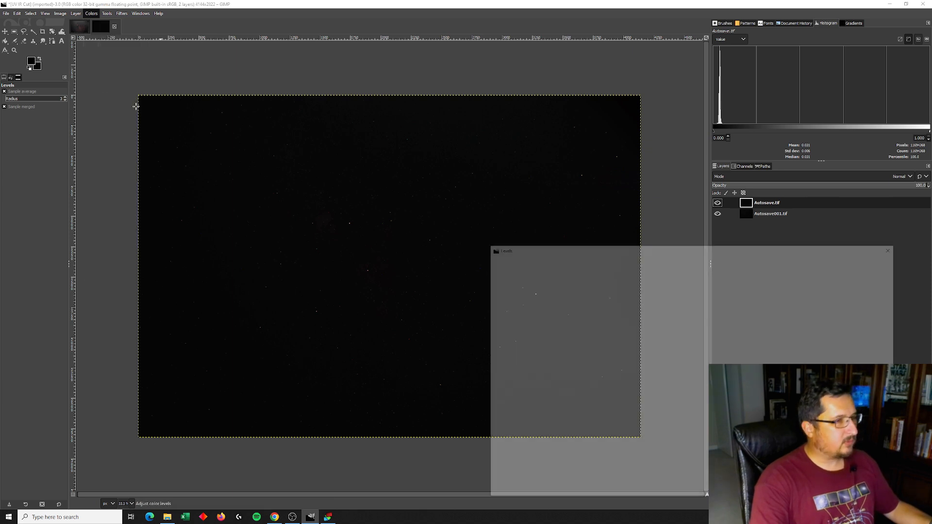
drag(698, 368, 560, 378)
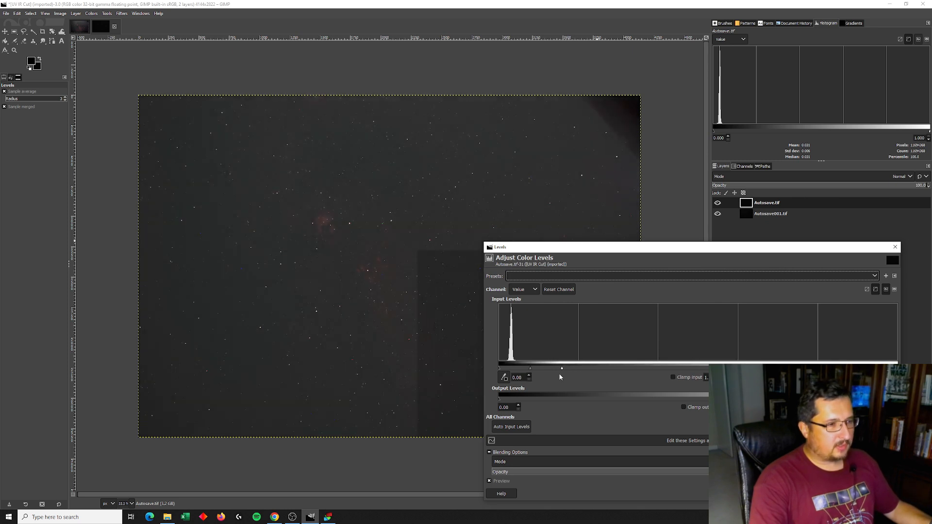
key(Return)
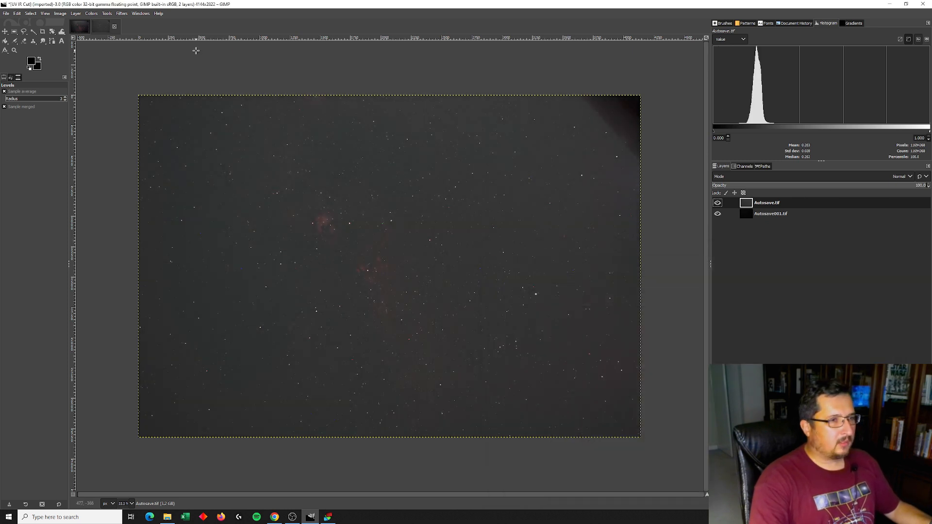
Apply an S-shaped Curves adjustment to the Autosave.tif layer, lifting the highlights and lowering the shadows
click(92, 14)
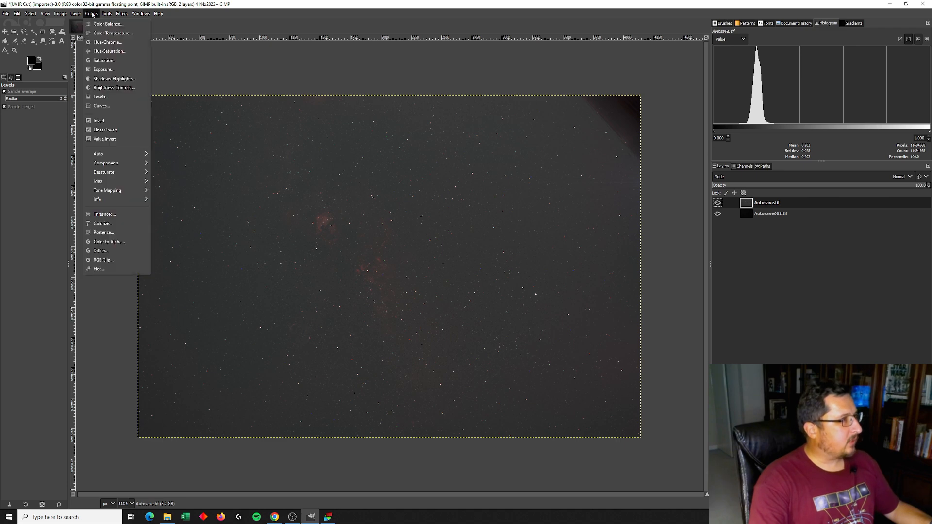
click(103, 108)
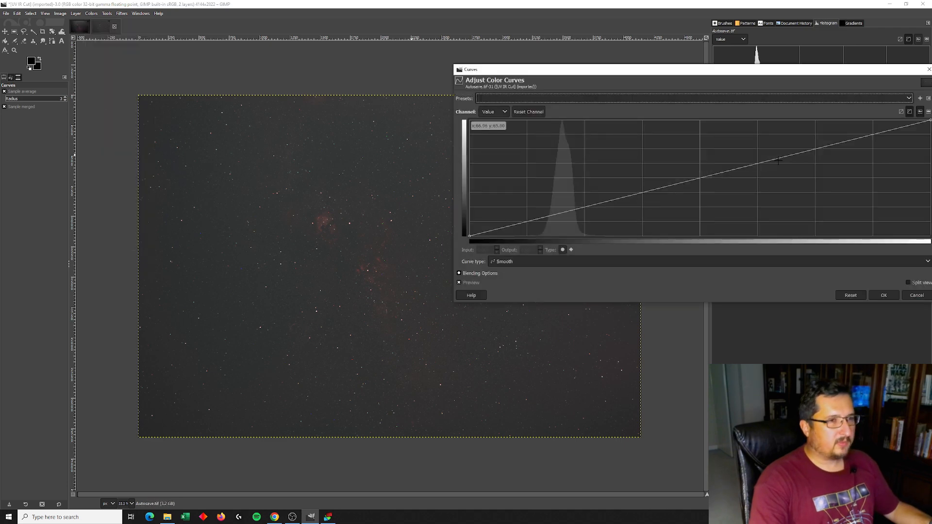
drag(779, 159, 762, 141)
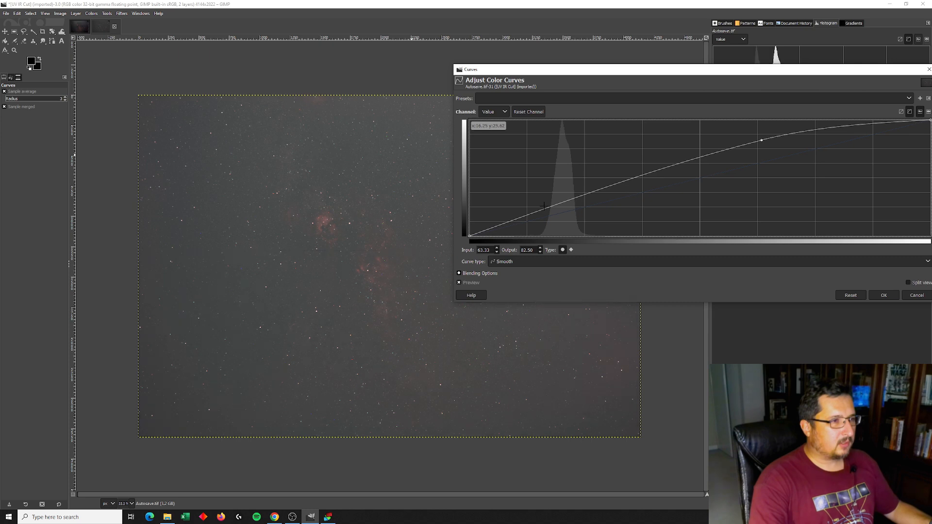
drag(545, 209, 553, 224)
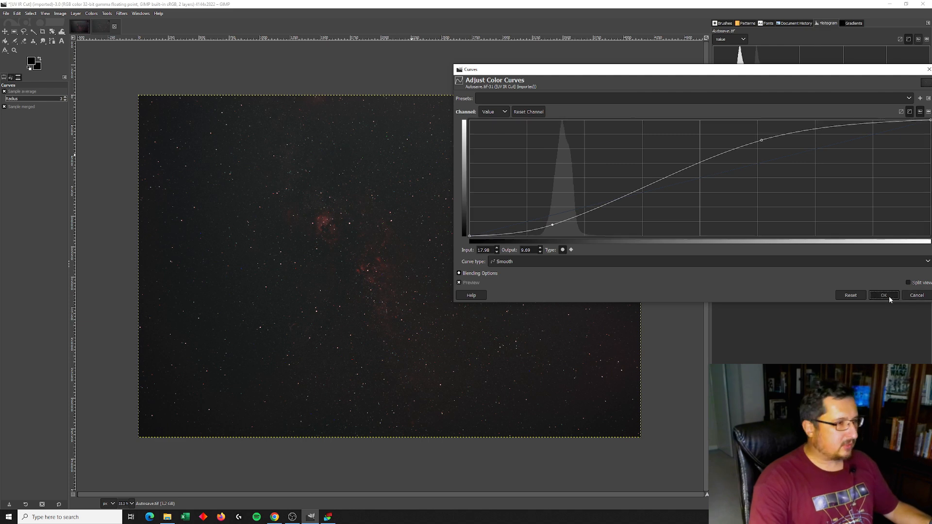
click(889, 296)
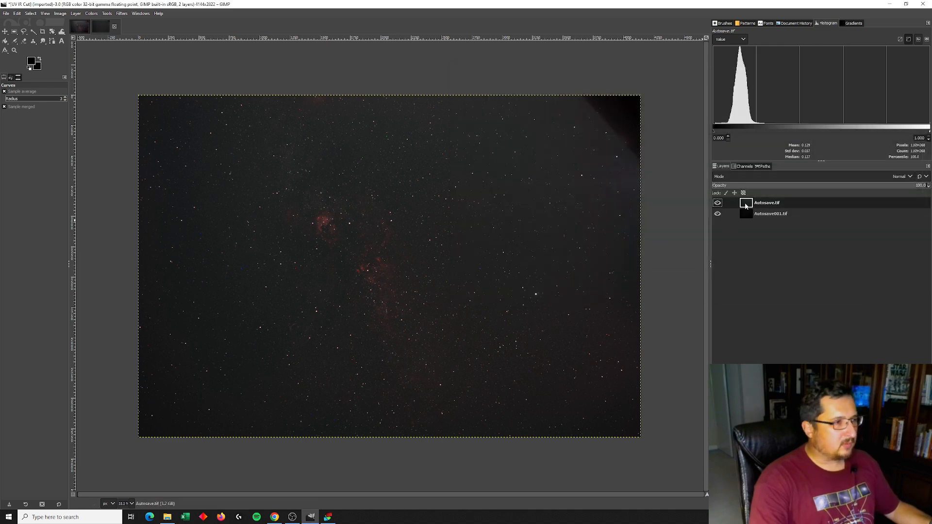
Raise the black input level of the Autosave.tif layer to 4.84 with Levels
click(91, 13)
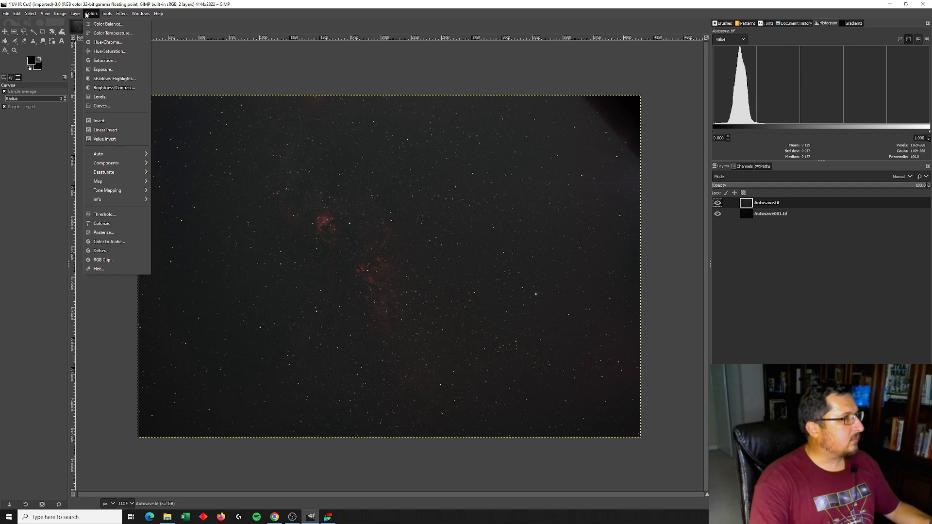
click(101, 96)
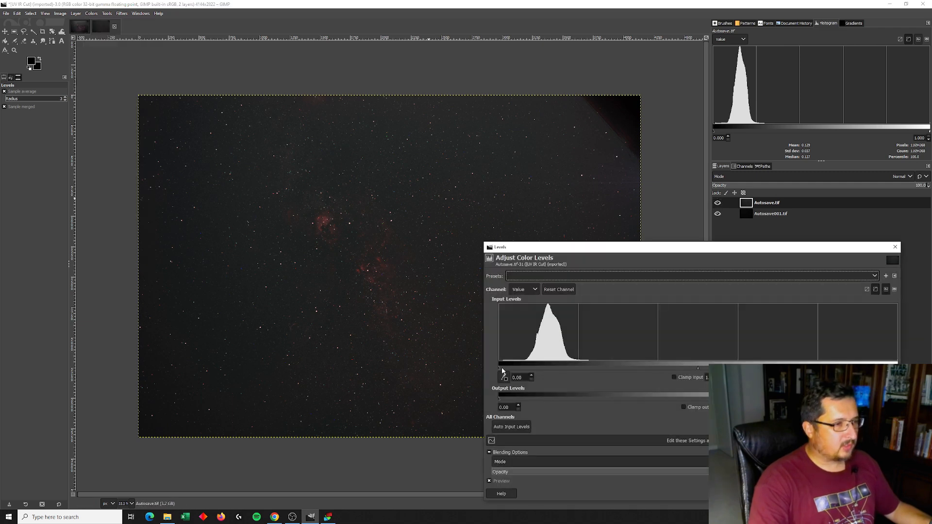
drag(502, 371, 518, 368)
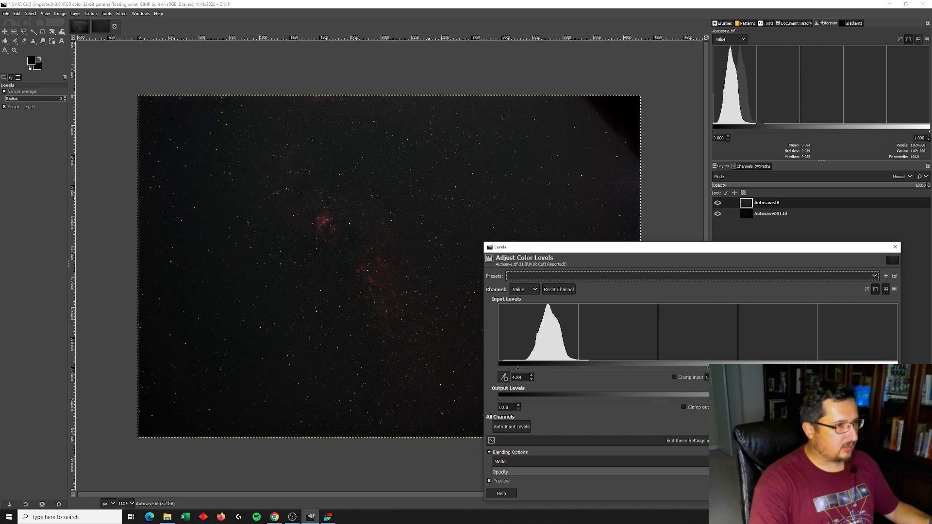
click(850, 493)
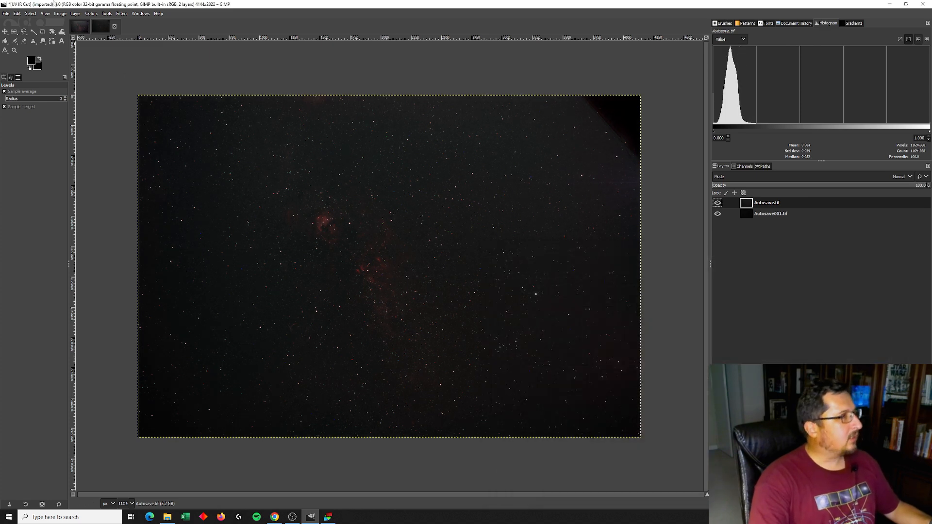
Lower the white input point of the Autosave.tif layer with Levels
click(89, 14)
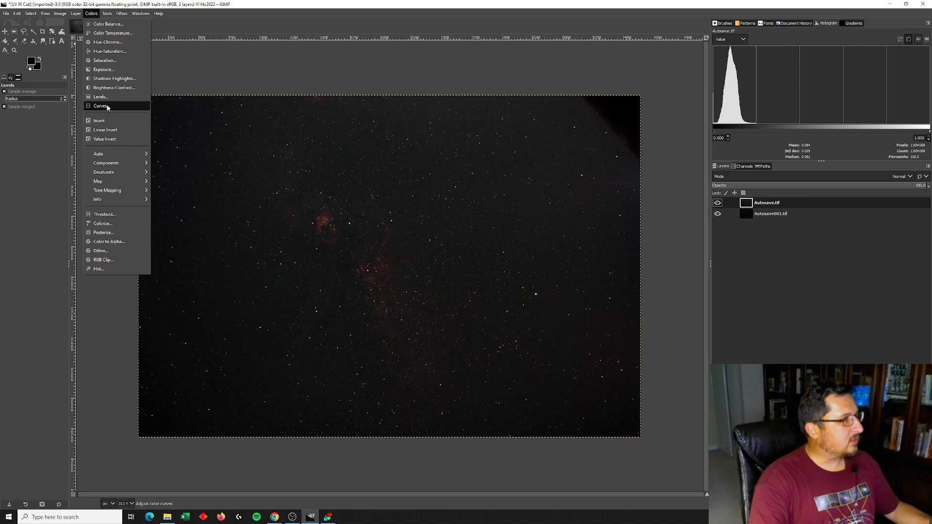
click(101, 97)
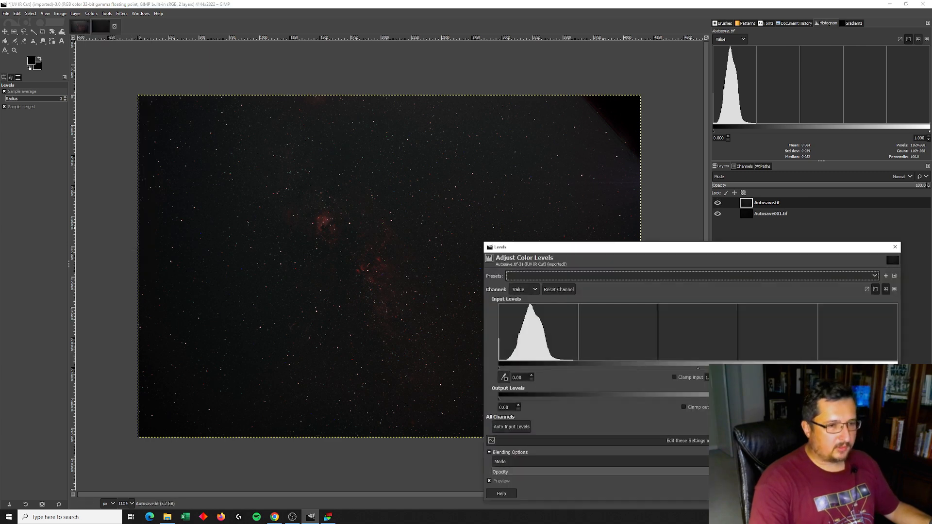
drag(698, 368, 659, 367)
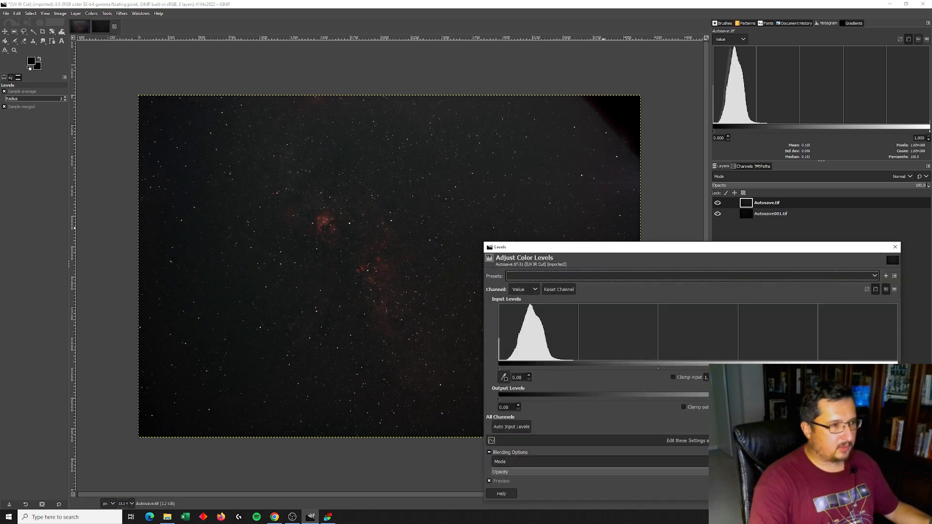
click(851, 494)
Apply another S-shaped Curves adjustment to Autosave.tif, pulling the shadow point down to input 10.33, output 10.00
click(92, 13)
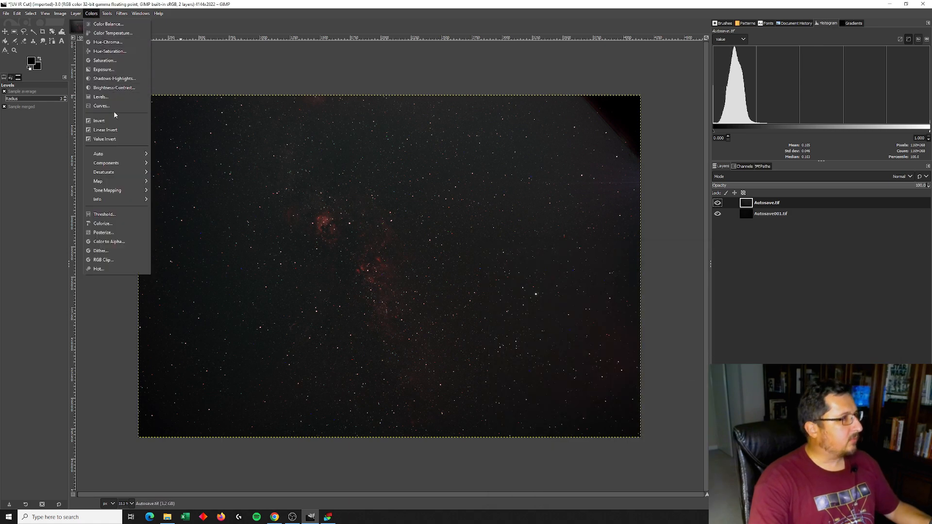
click(99, 105)
click(745, 136)
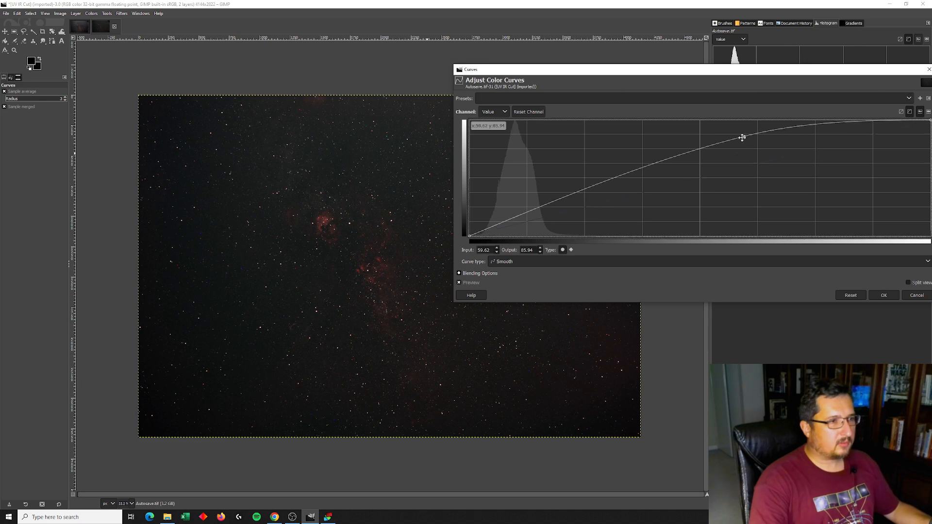
click(524, 225)
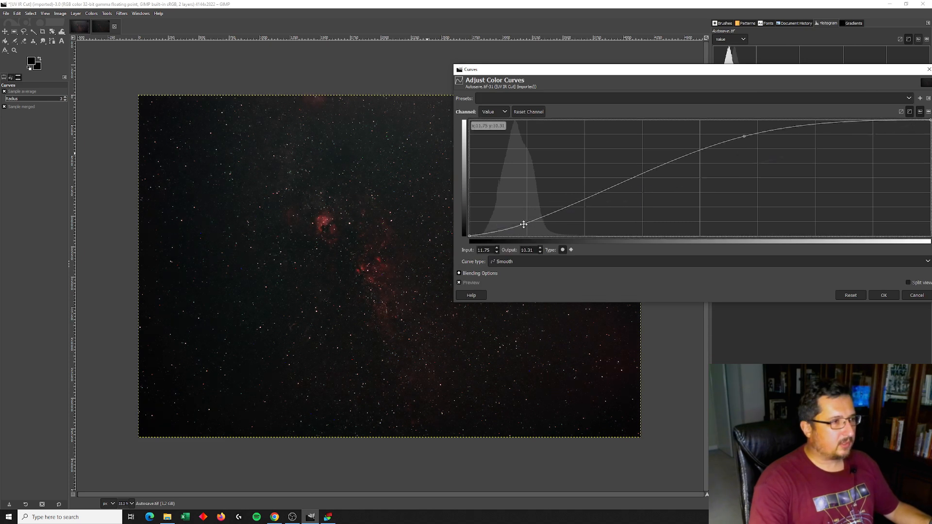
drag(516, 224, 517, 224)
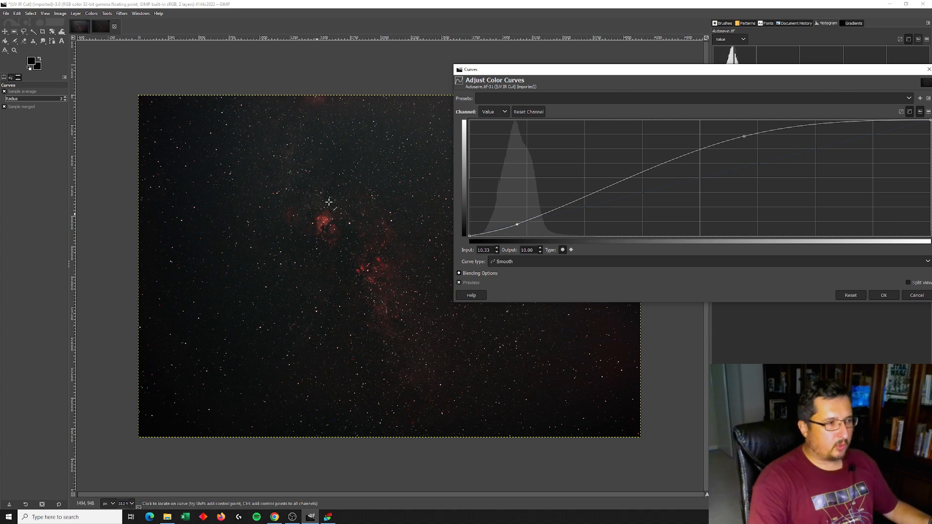
click(882, 295)
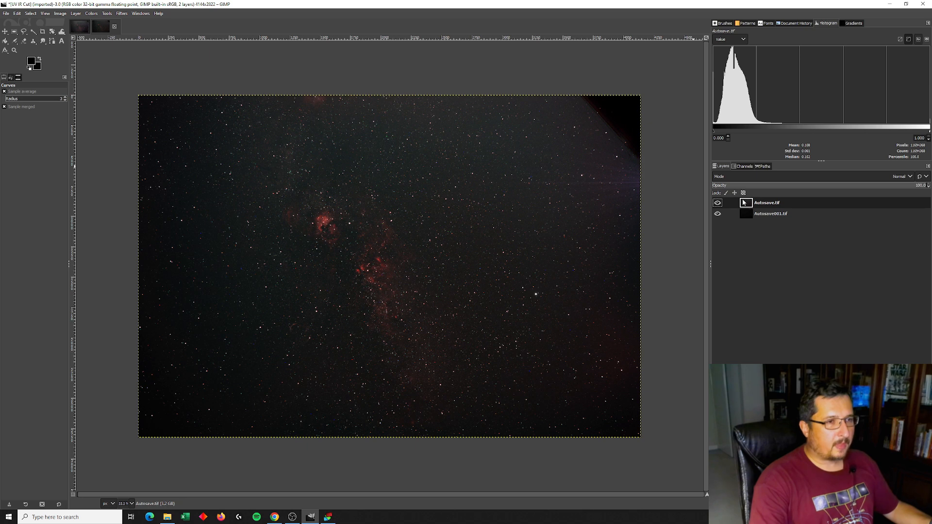
Move the Autosave001.tif layer above Autosave.tif in the layer stack
drag(754, 213, 745, 203)
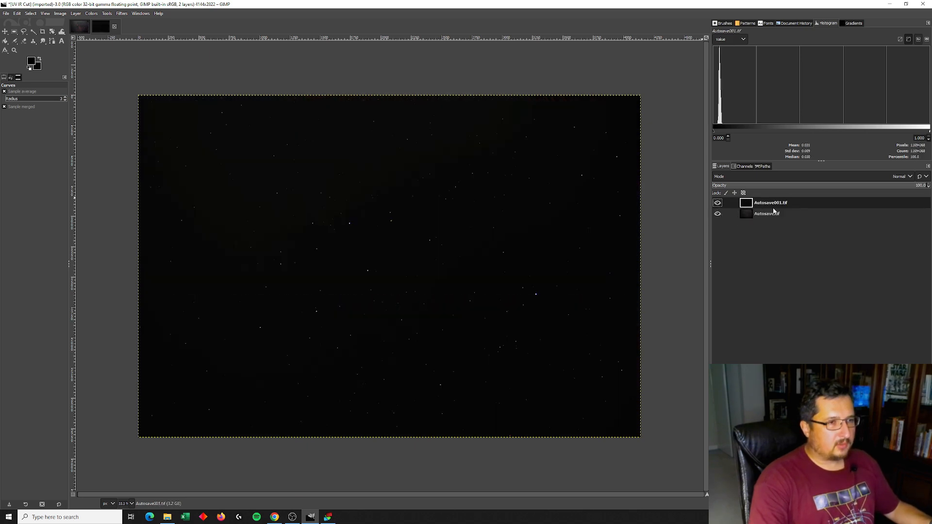
click(92, 14)
click(100, 105)
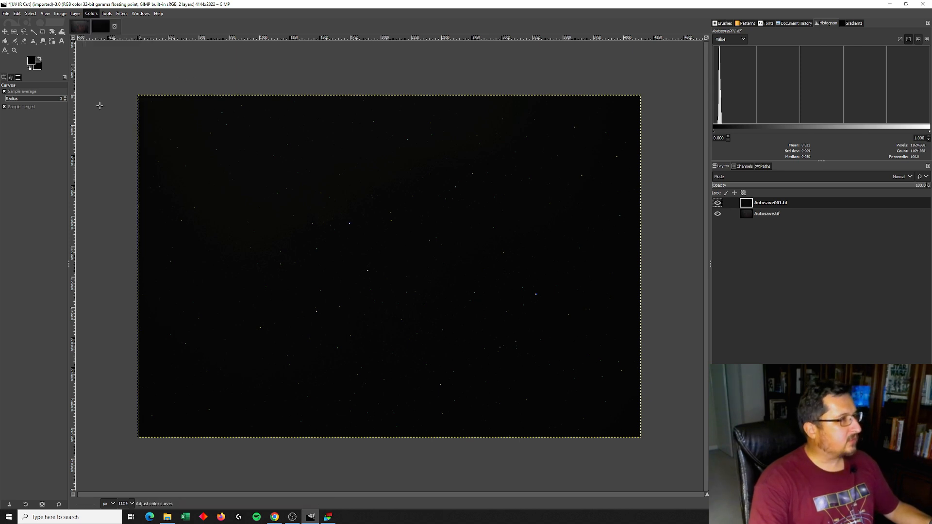
click(919, 294)
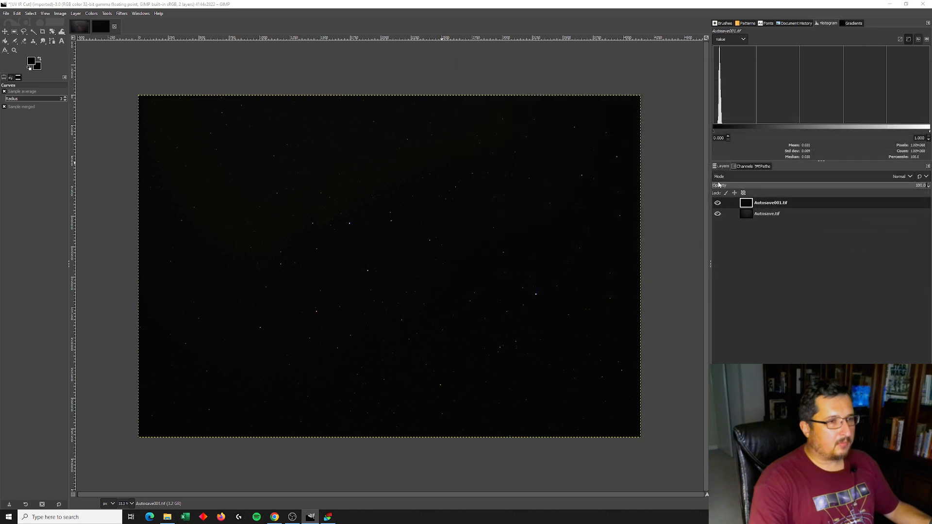
Stretch the Autosave001.tif layer with Levels, lowering the white input point and setting the black input to 1.28
click(93, 13)
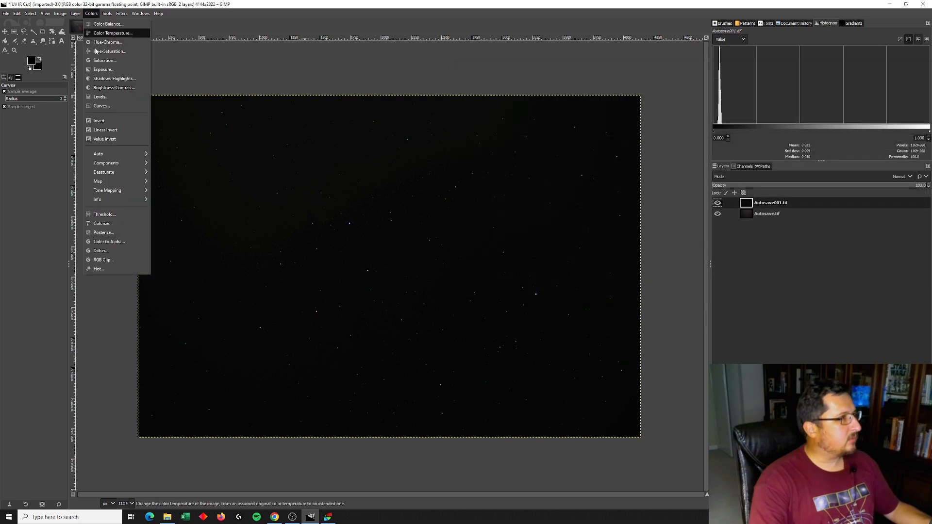
click(102, 97)
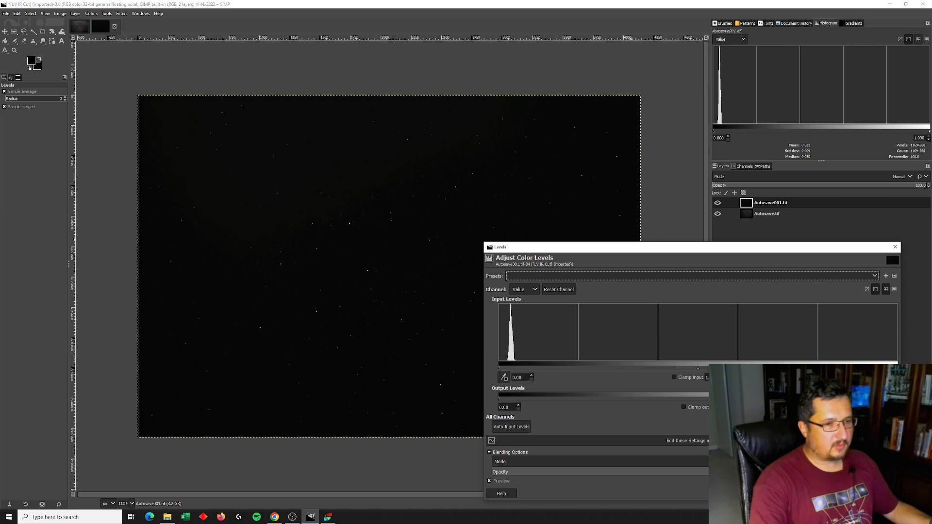
drag(698, 368, 527, 370)
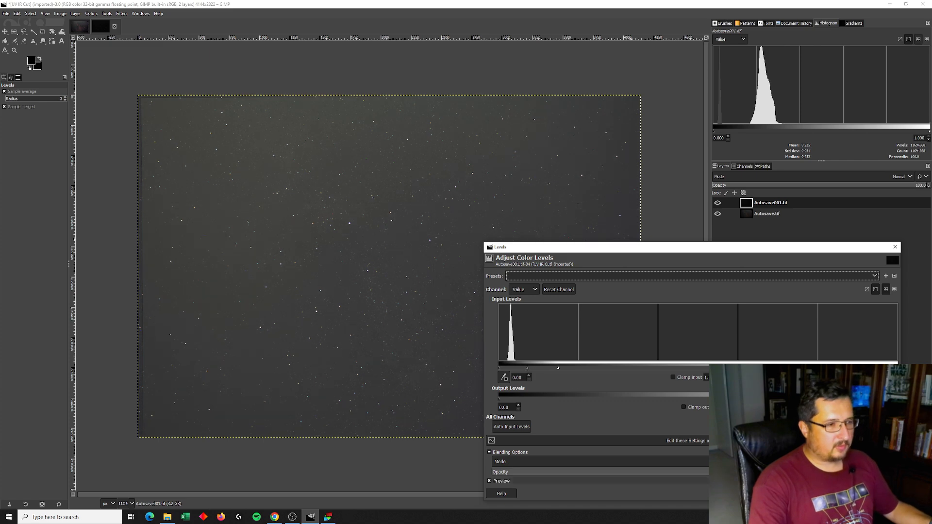
drag(528, 369, 504, 370)
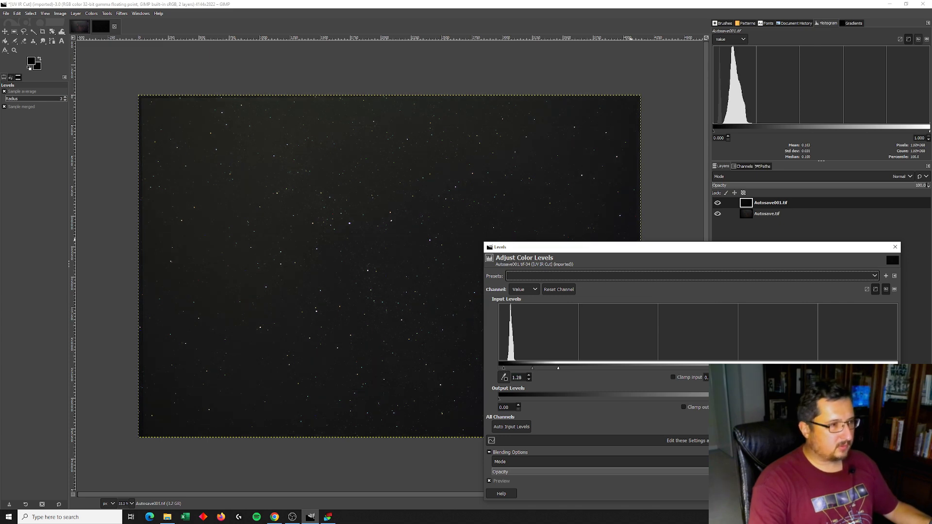
click(850, 494)
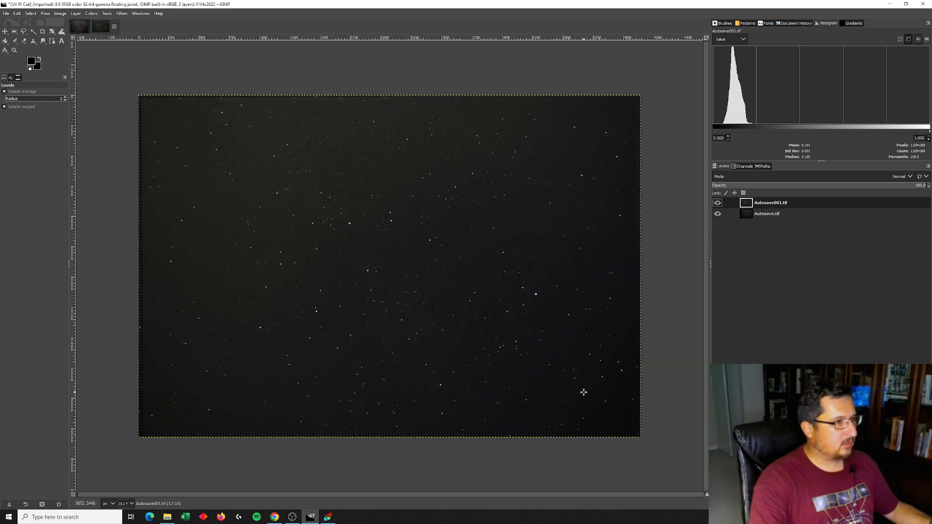
Lower the white input point of the Autosave001.tif layer again with Levels
click(91, 13)
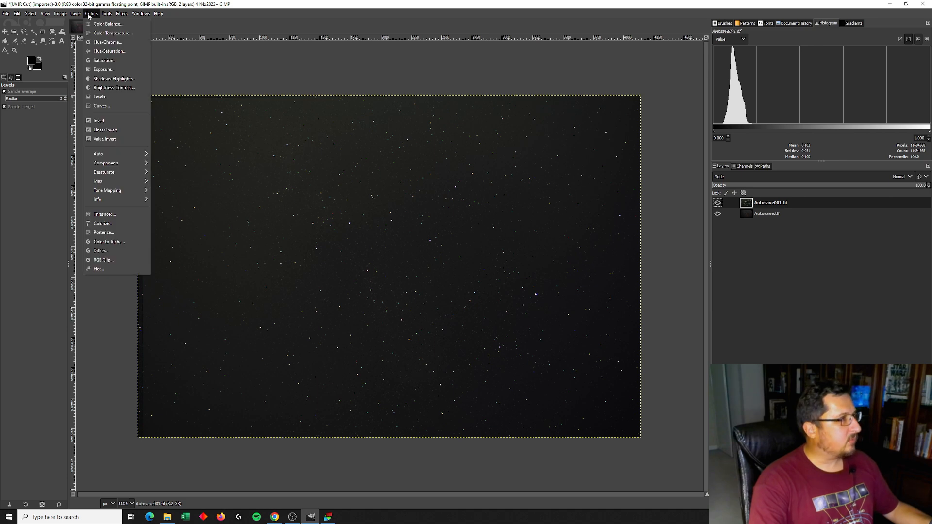
click(102, 97)
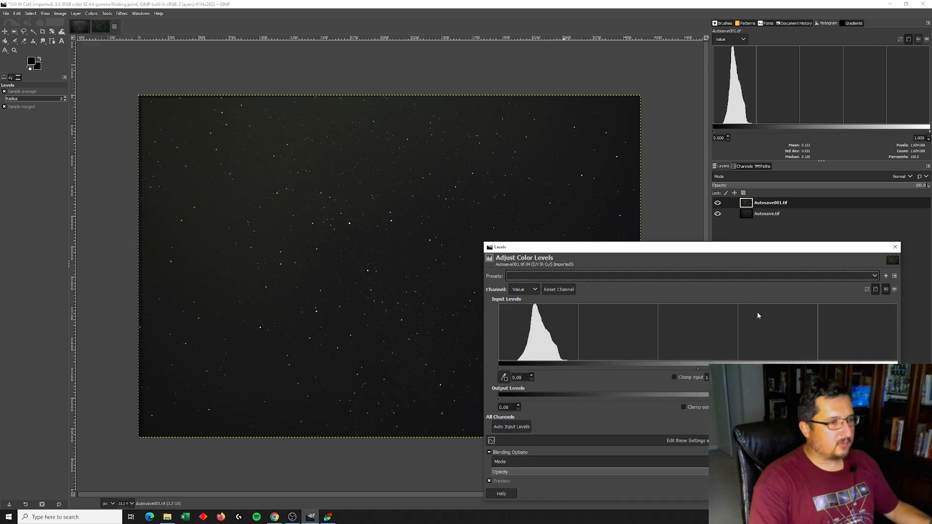
drag(698, 368, 616, 368)
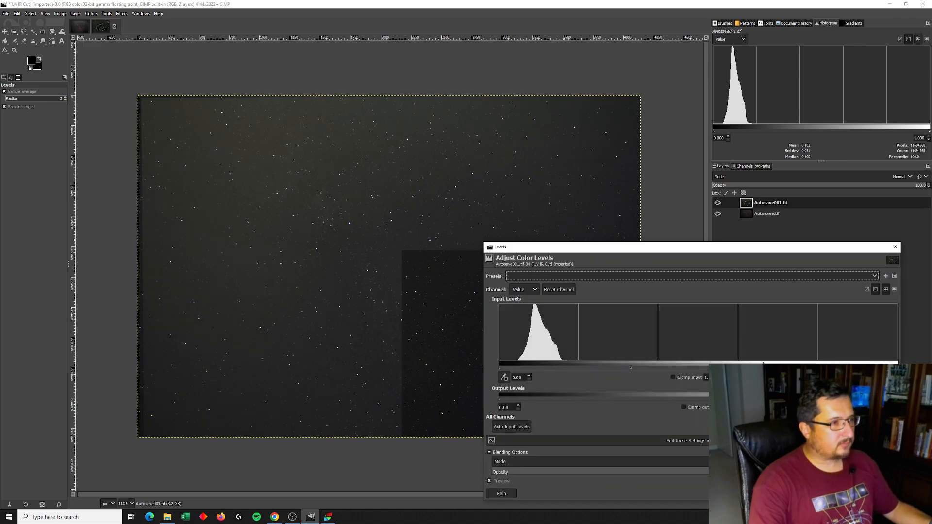
mouse_move(898, 368)
mouse_down()
mouse_move(674, 376)
mouse_move(718, 376)
mouse_up()
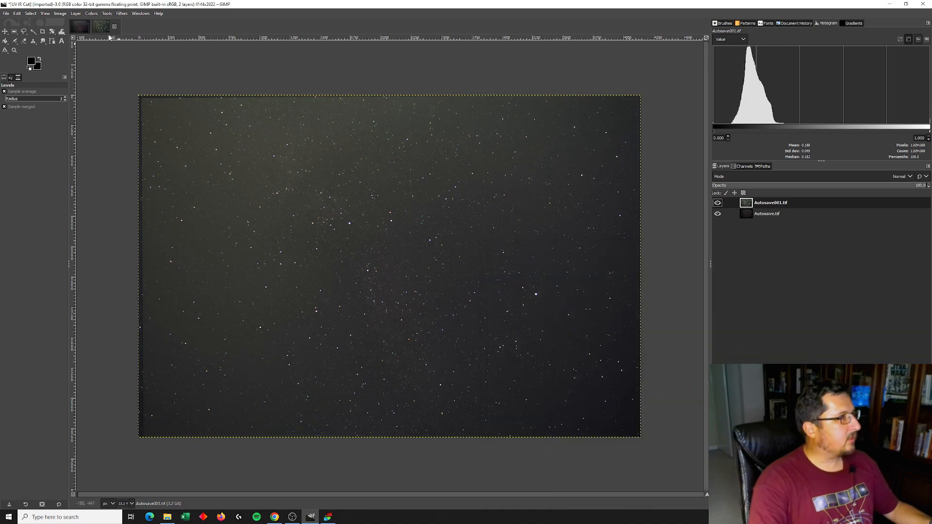
Apply an S-shaped Curves adjustment to Autosave001.tif, lowering the shadow point to input 10.57, output 6.25
click(94, 15)
click(111, 97)
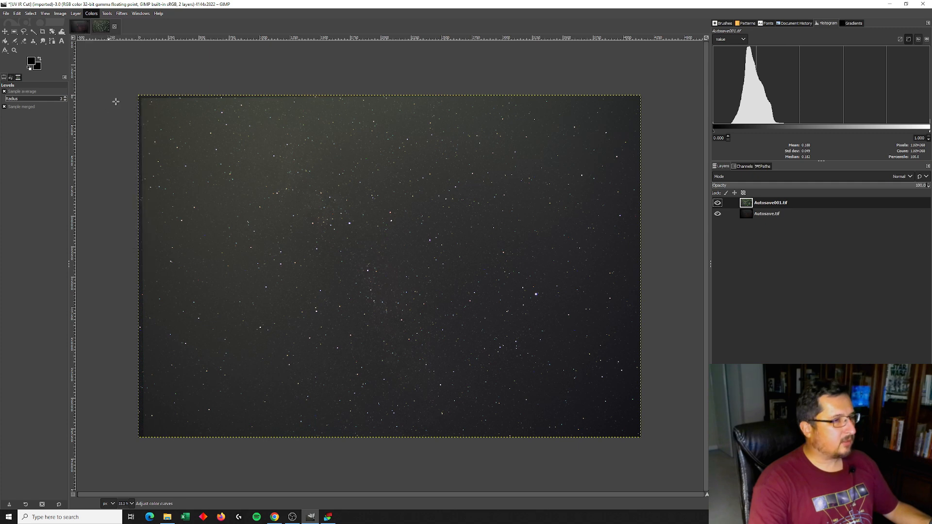
click(786, 132)
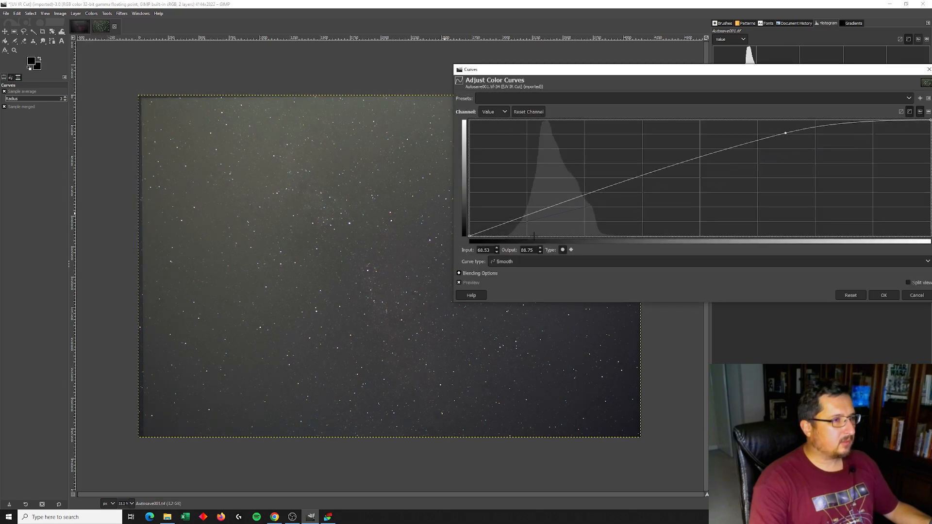
drag(517, 221, 518, 229)
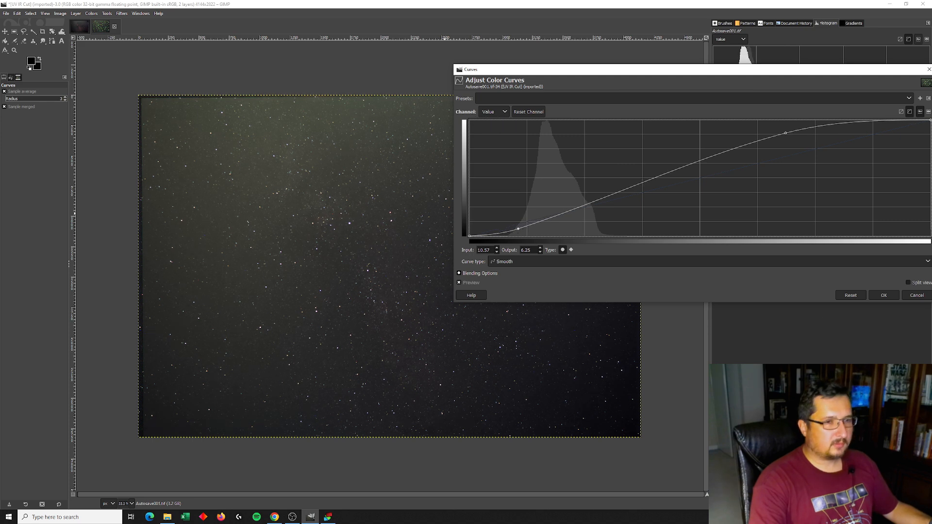
click(884, 295)
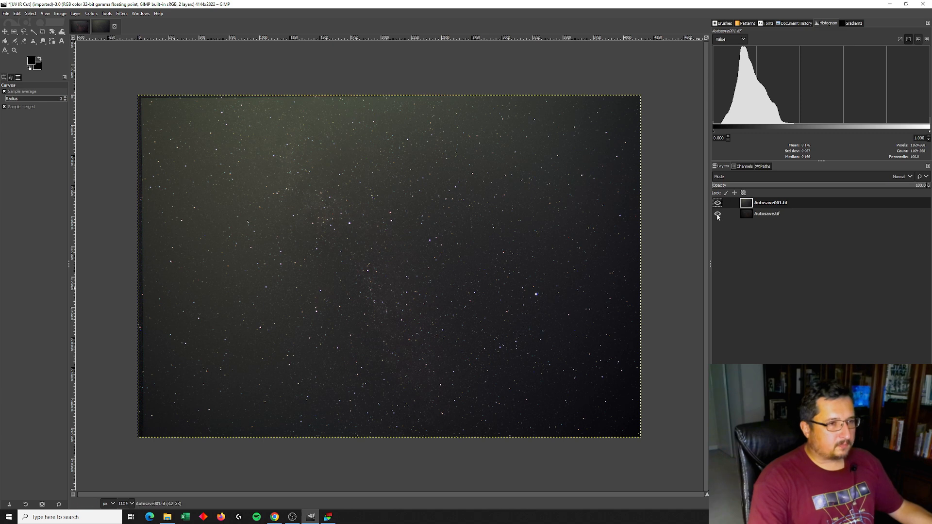
Set the Autosave001.tif layer's blend mode to Addition
click(738, 177)
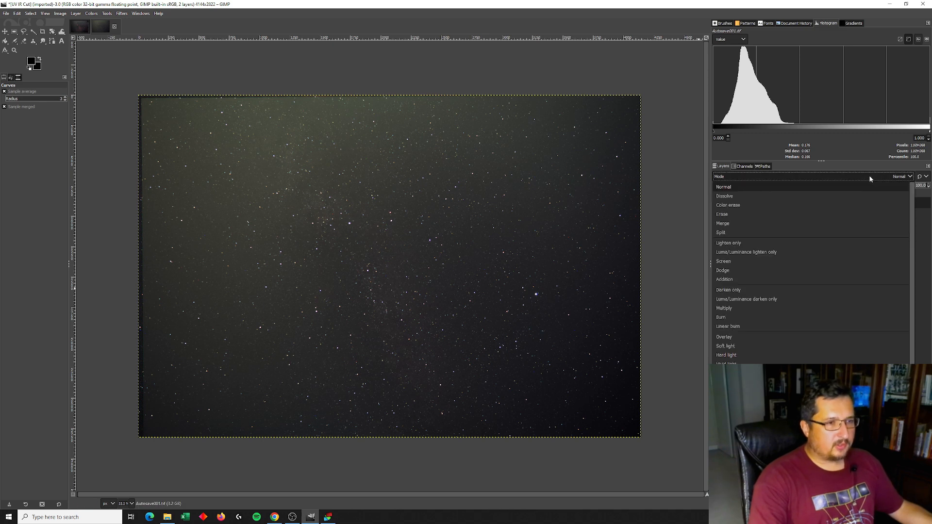
click(738, 284)
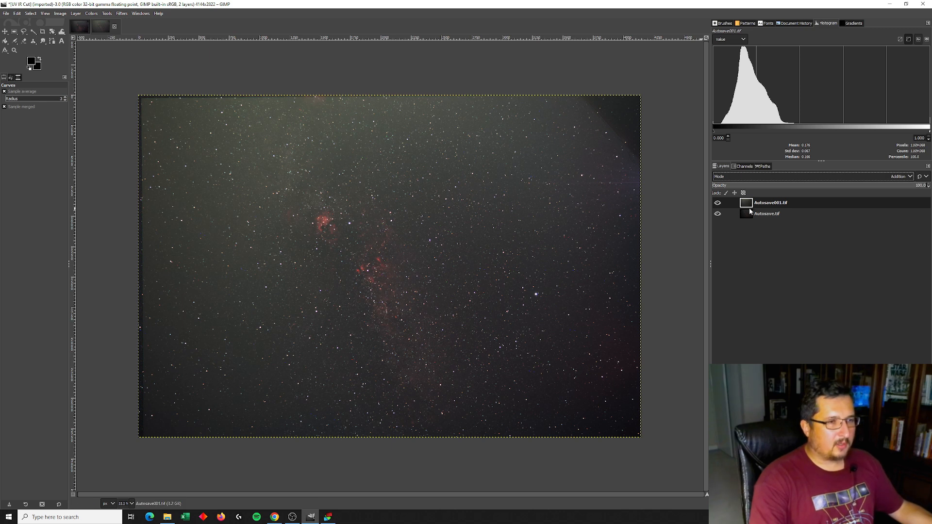
Toggle the Autosave001.tif layer's visibility repeatedly to compare the blend with the base layer
click(718, 203)
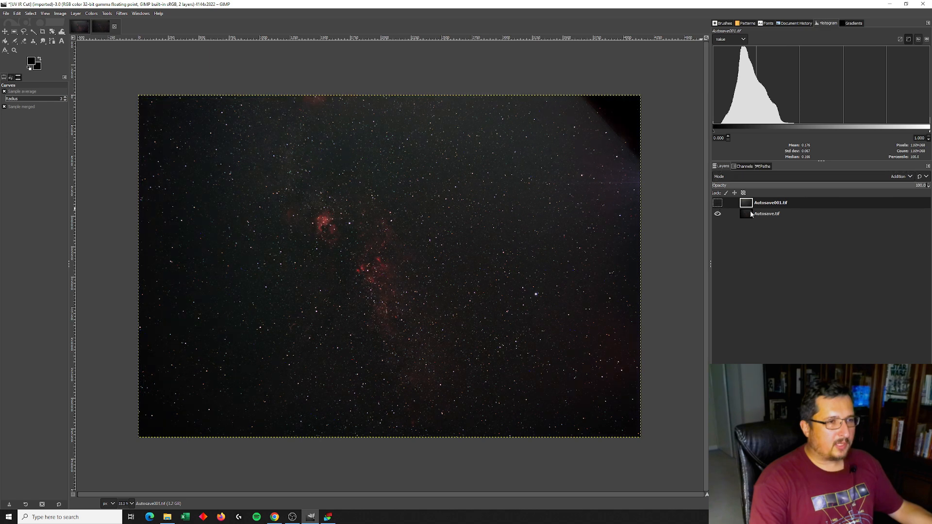
click(717, 203)
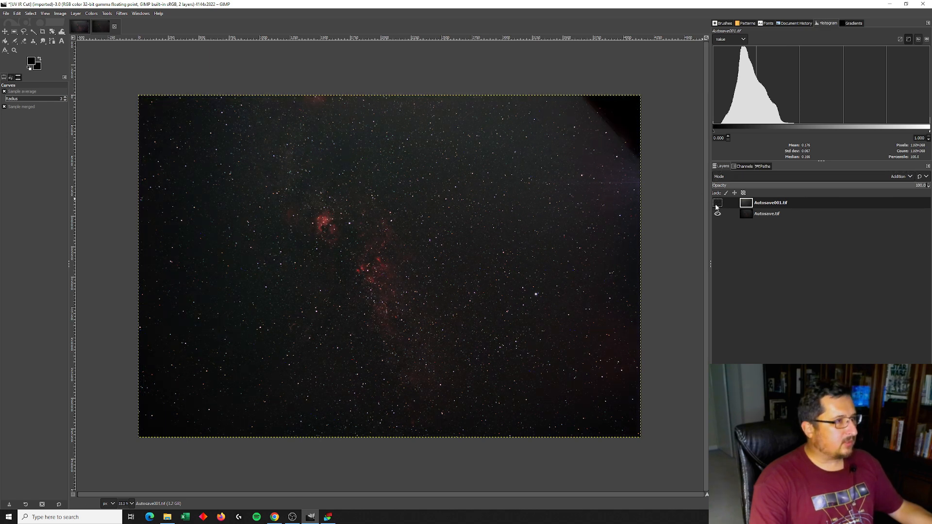
click(717, 203)
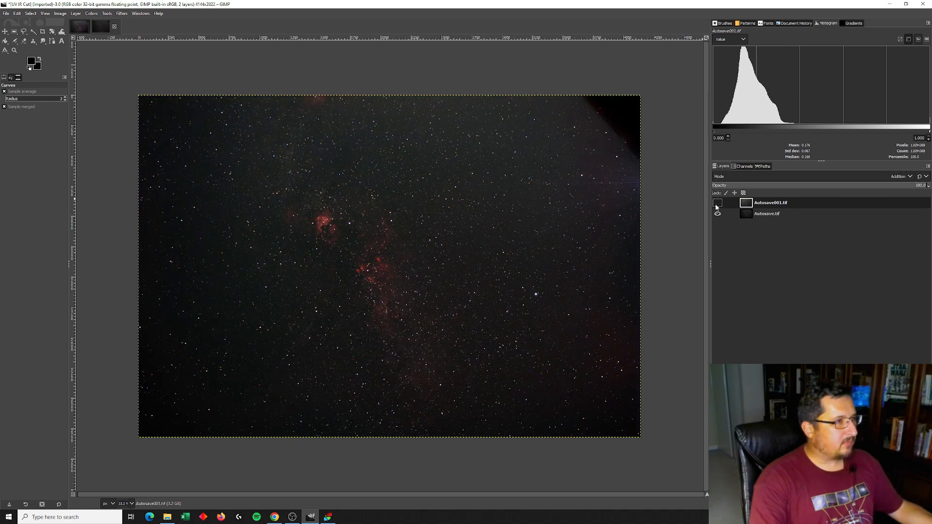
click(718, 203)
click(717, 203)
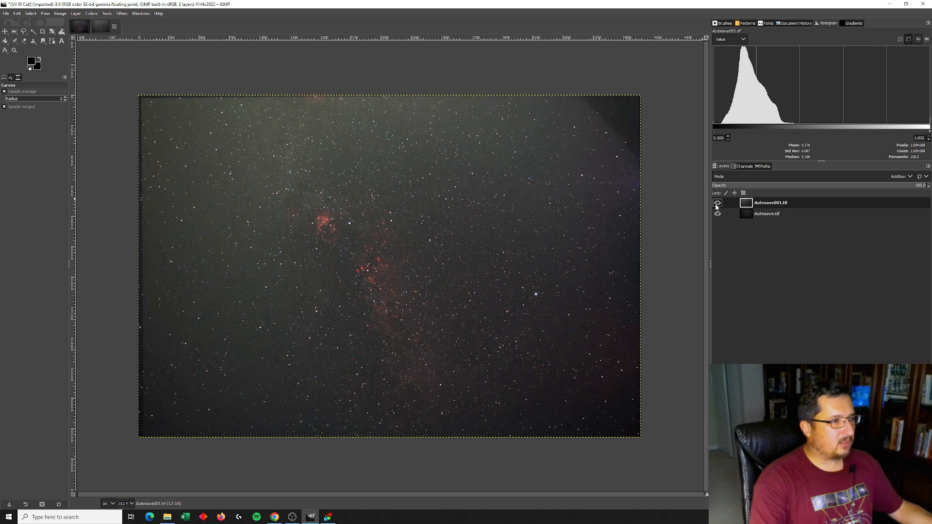
click(717, 204)
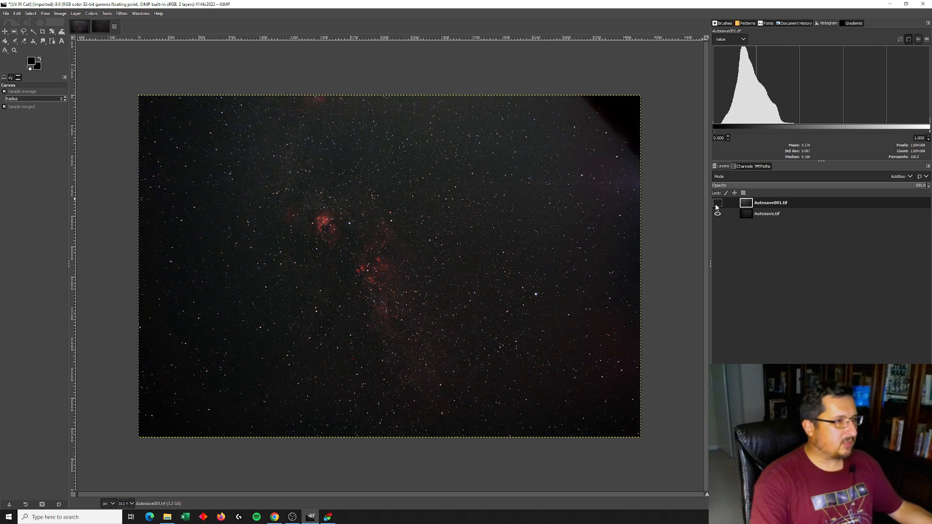
click(717, 204)
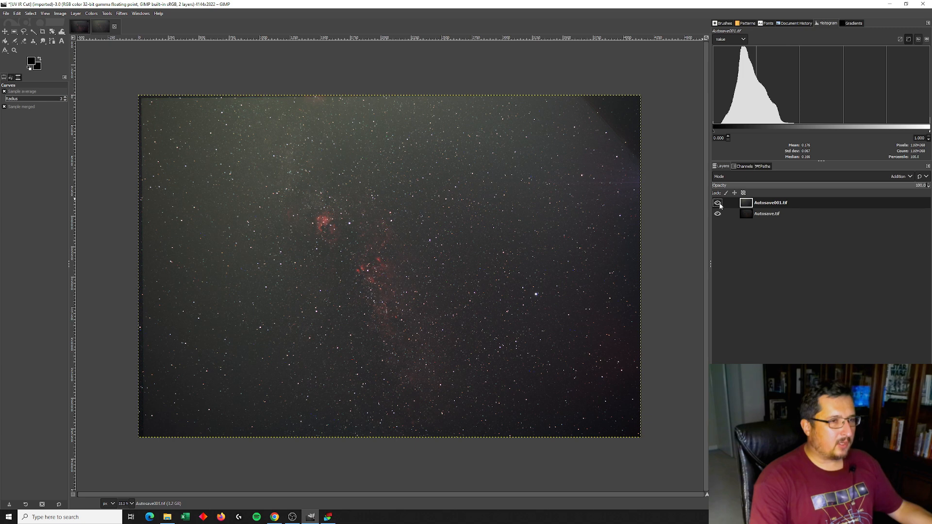
click(718, 203)
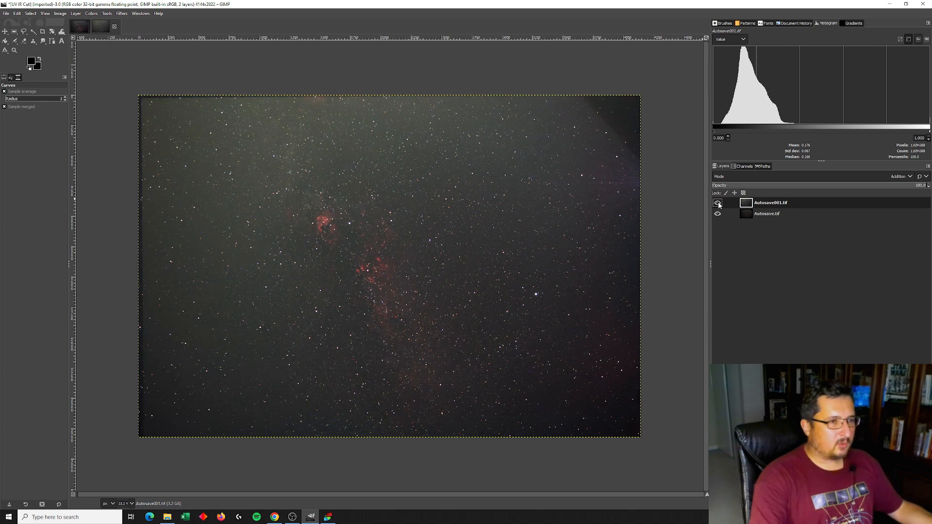
Zoom the view to 100% and compare the nebula region with and without the Autosave001.tif layer
click(131, 504)
click(125, 458)
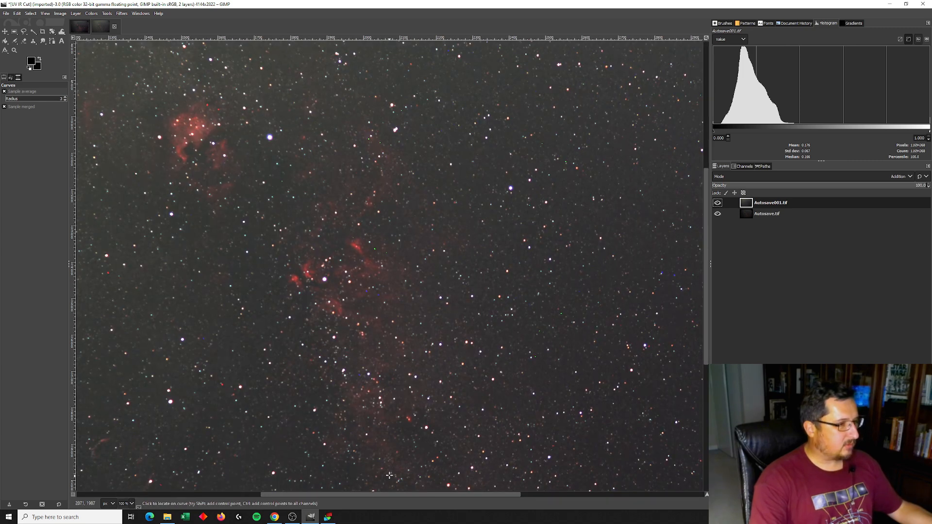
drag(423, 495, 398, 494)
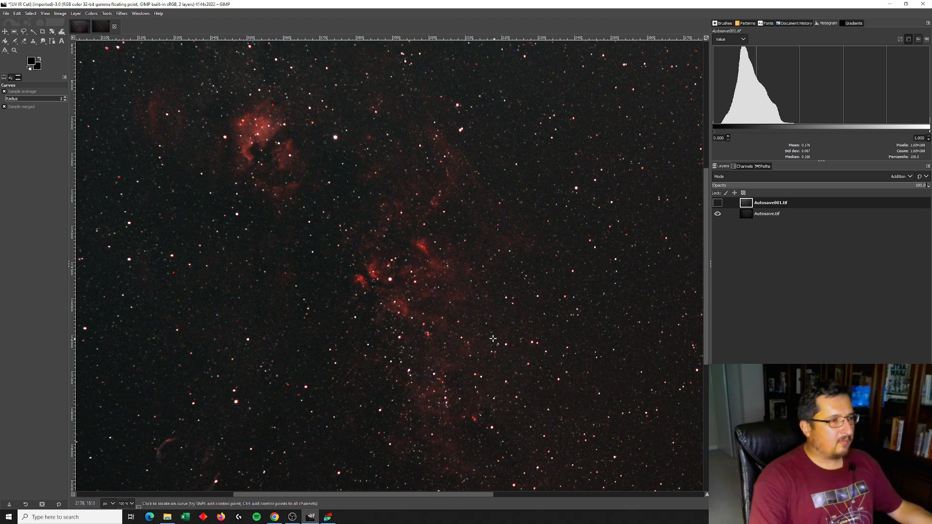
click(718, 203)
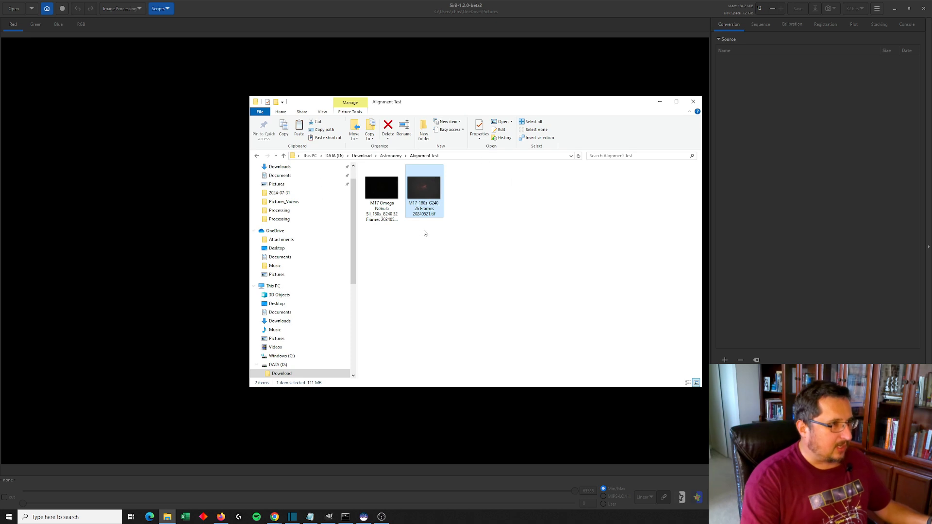
Switch to File Explorer and open both M17 TIF stacks in Windows Photo Viewer side by side to compare them, then close the viewers
click(381, 189)
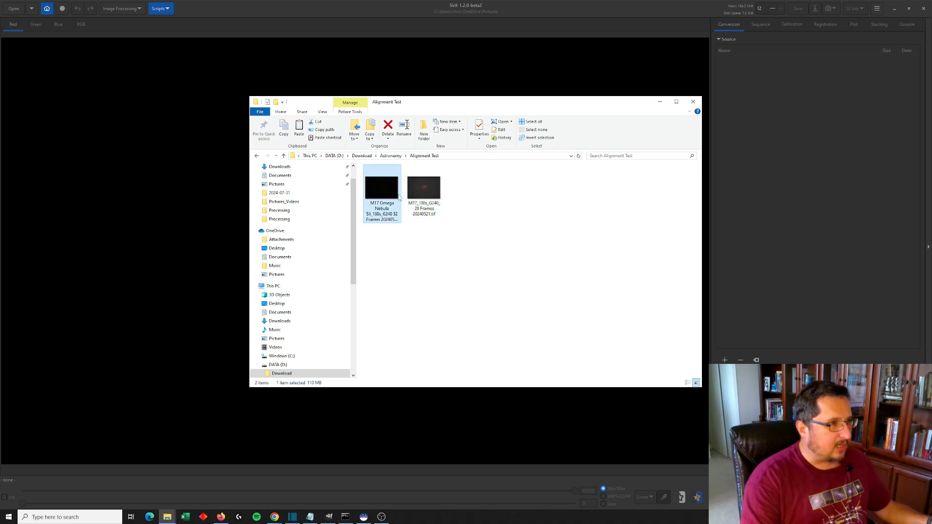
click(412, 189)
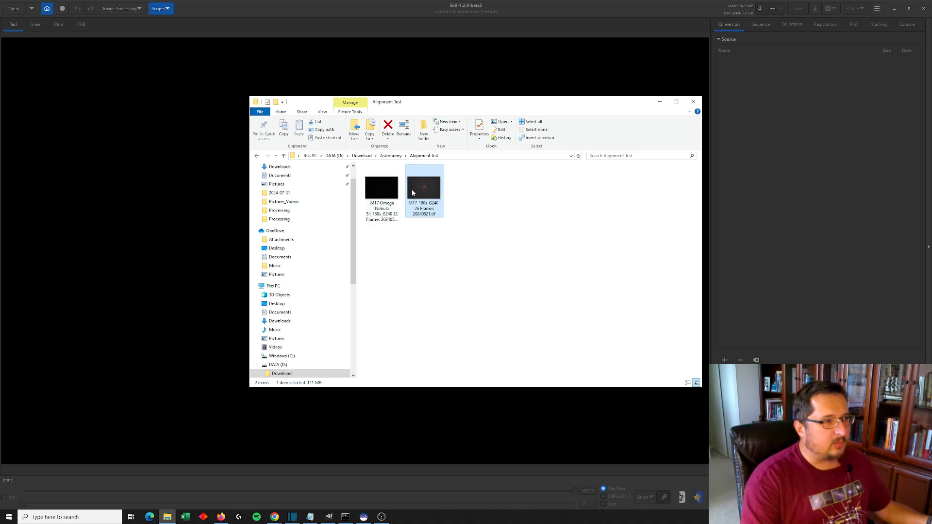
double_click(382, 194)
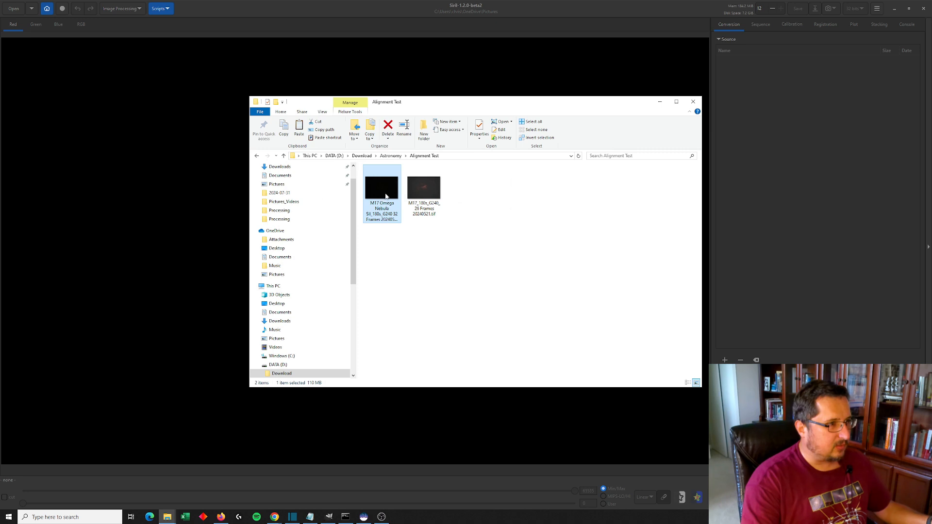
drag(510, 103, 268, 83)
click(571, 236)
double_click(425, 192)
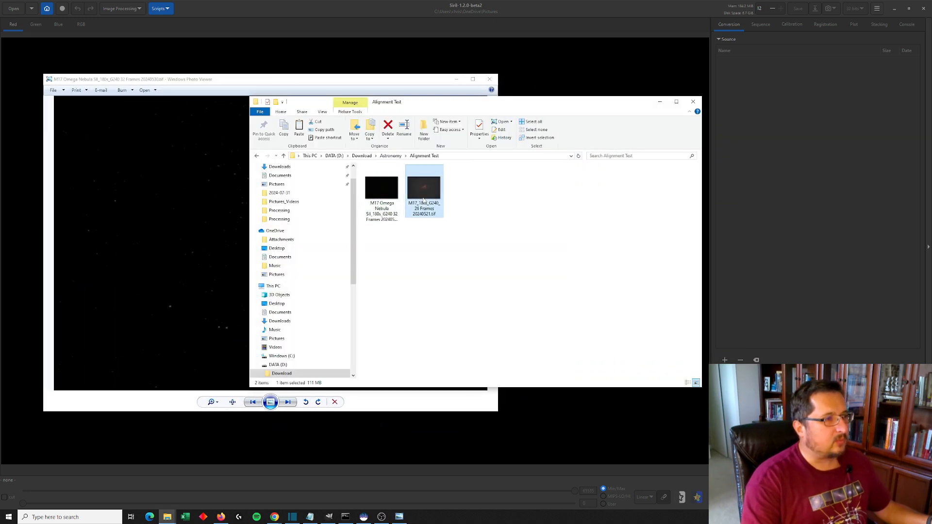
drag(555, 102, 659, 82)
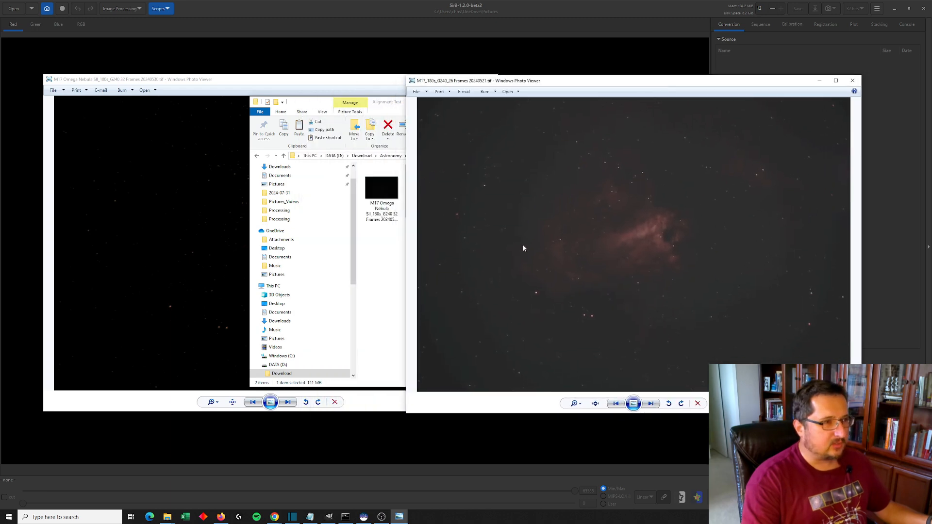
click(853, 80)
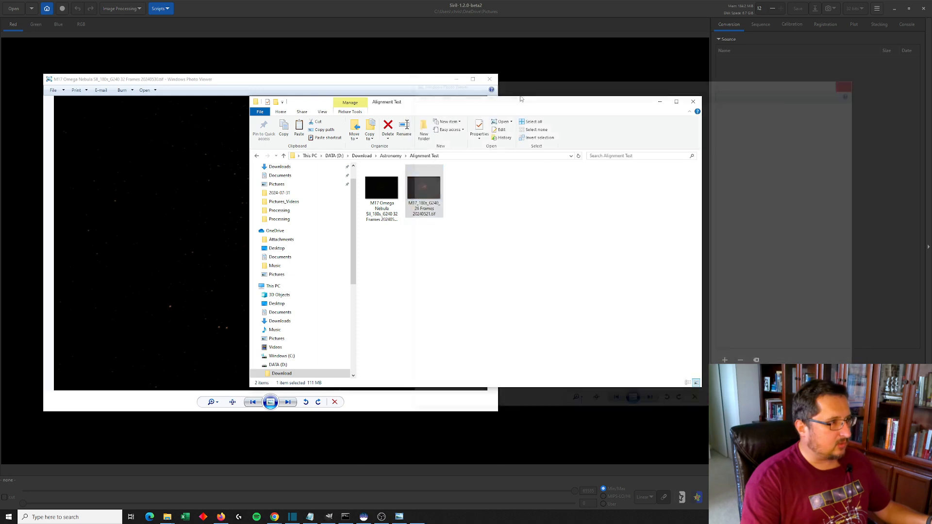
click(215, 182)
click(489, 79)
drag(518, 102, 574, 127)
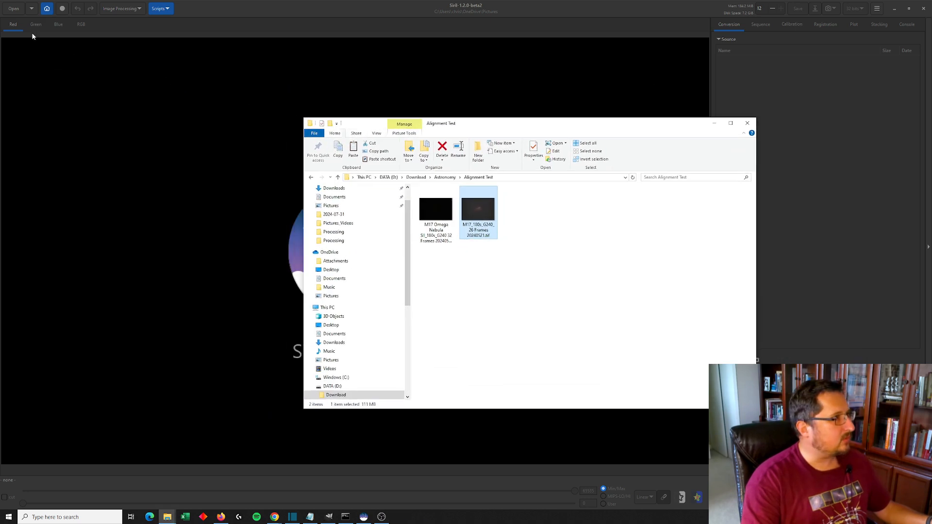
In Siril, change the working directory to the Download > Astronomy > Alignment Test folder on DATA (D:)
click(47, 9)
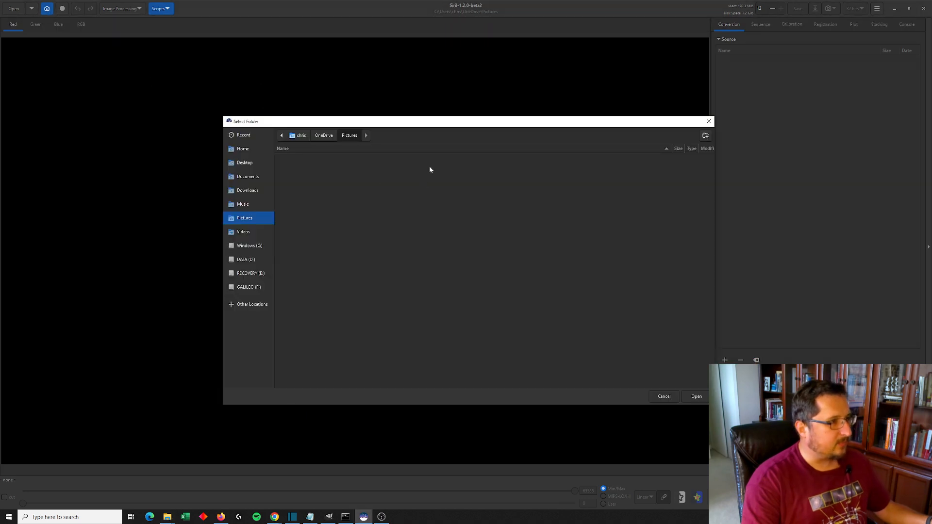
click(246, 259)
click(302, 160)
double_click(302, 159)
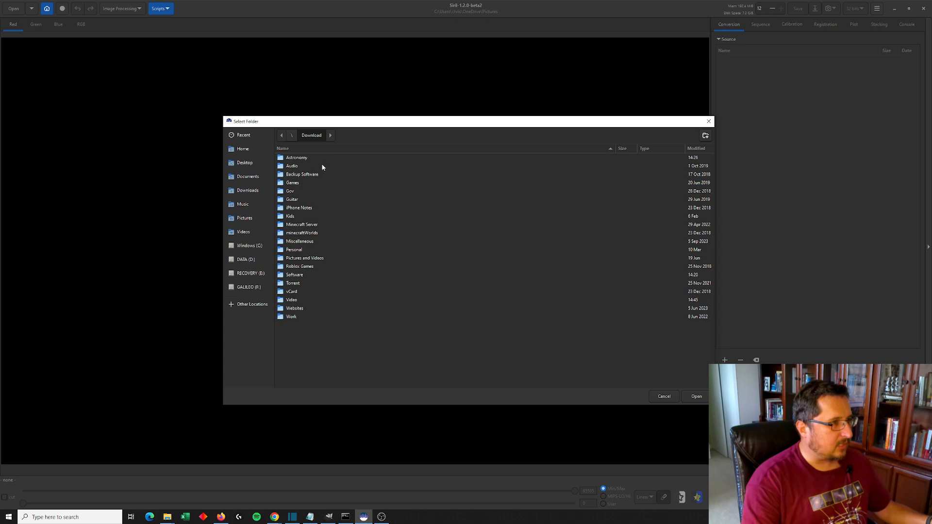
double_click(299, 161)
scroll(378, 275, down, 5)
double_click(302, 284)
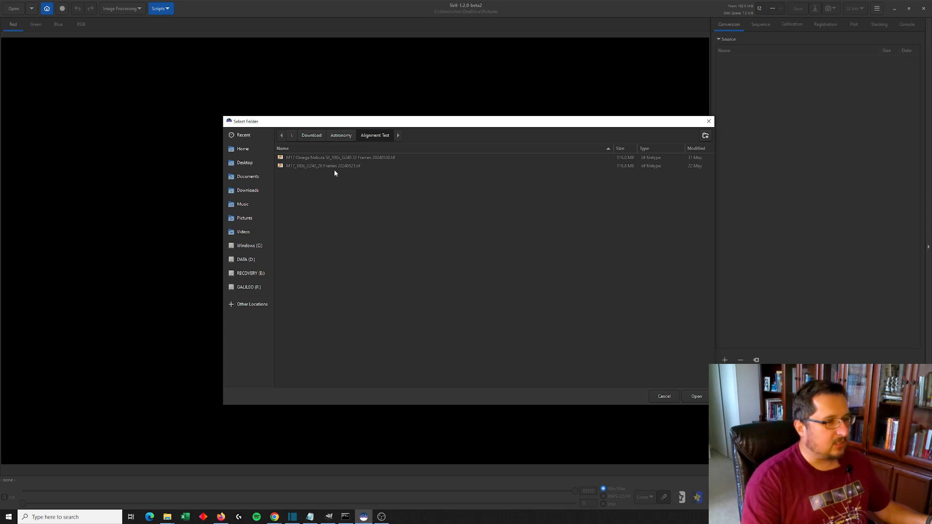
click(696, 397)
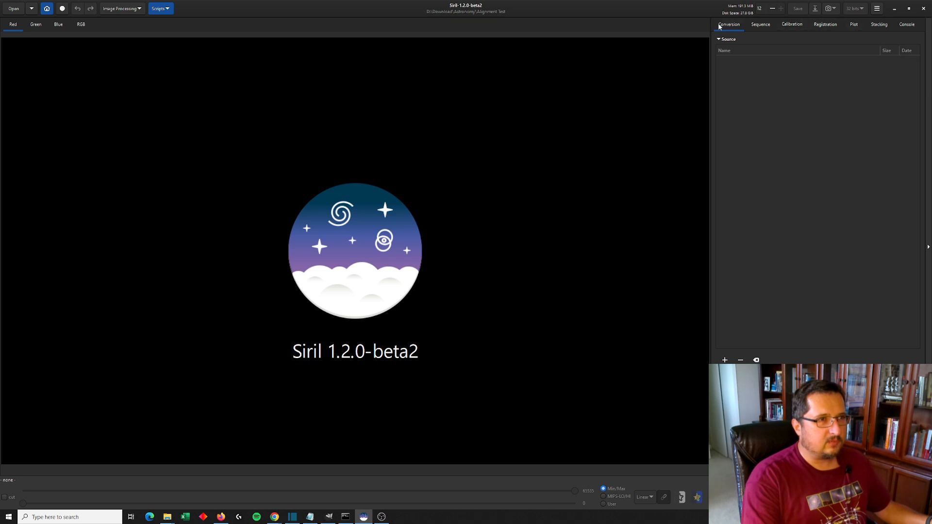
Add both M17 TIF files from the Alignment Test folder to the conversion source list
click(725, 360)
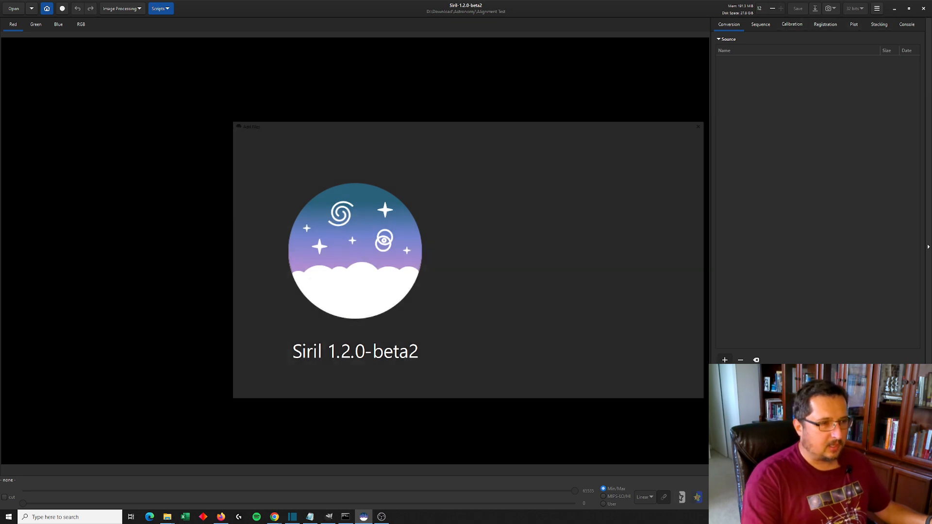
shift+click(345, 165)
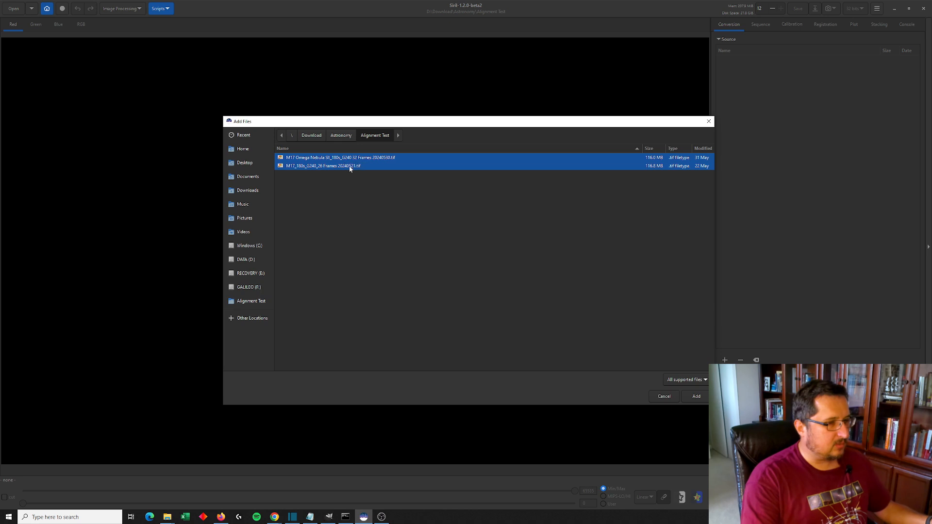
click(697, 397)
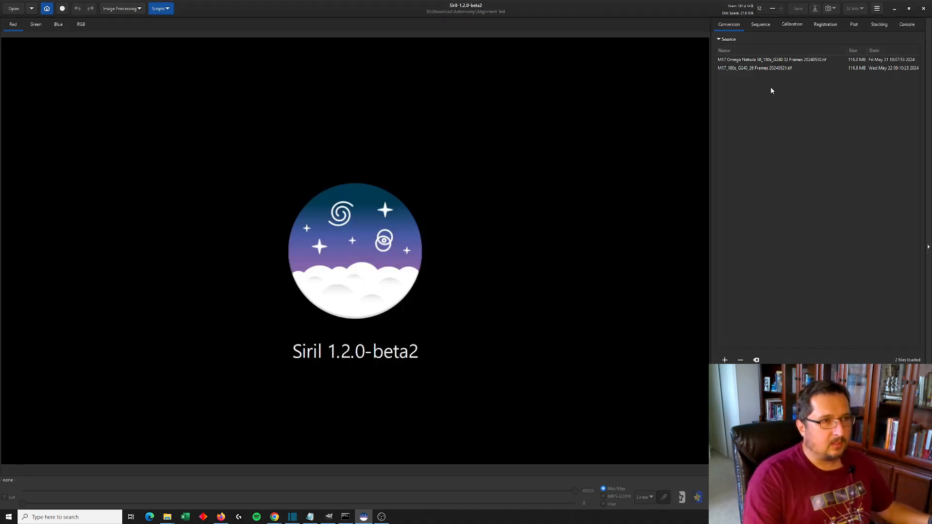
Select both files and convert them into a FITS images sequence named Omega Align
click(748, 60)
shift+click(747, 68)
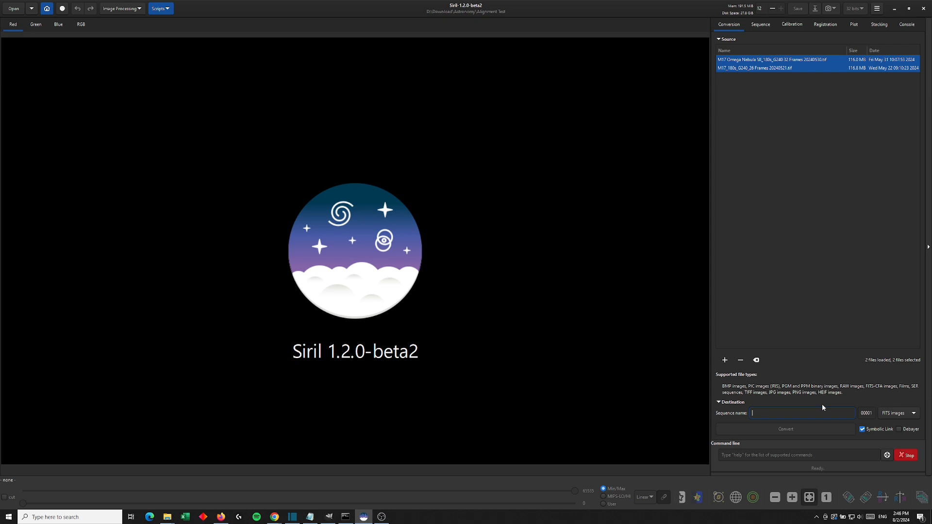
text(Omega )
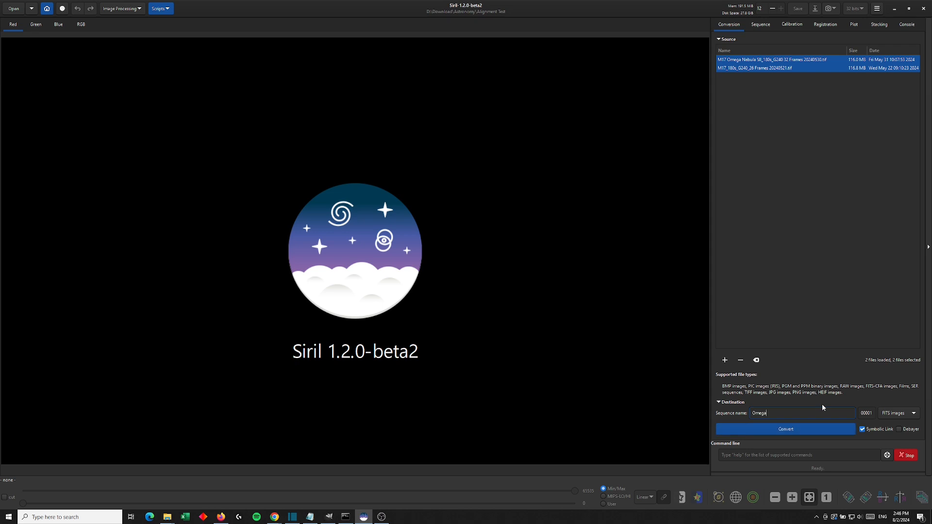
text(Align)
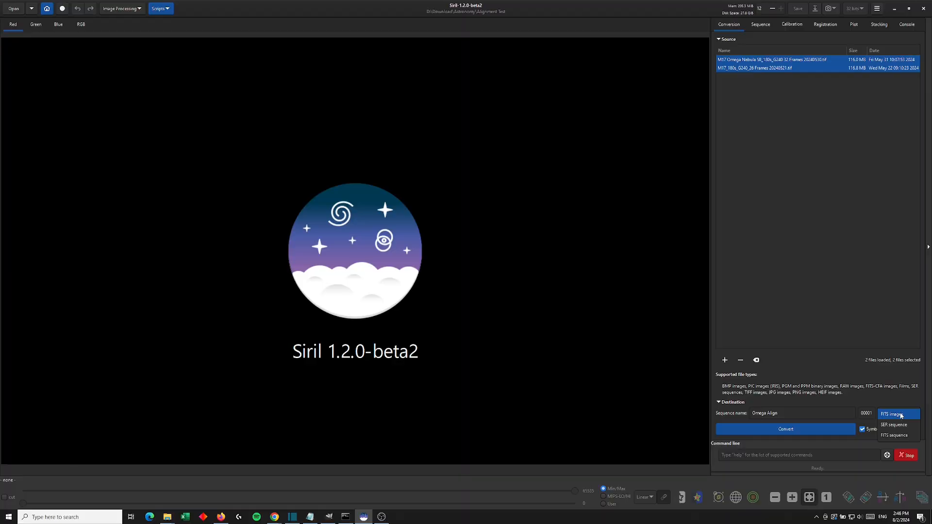
click(900, 415)
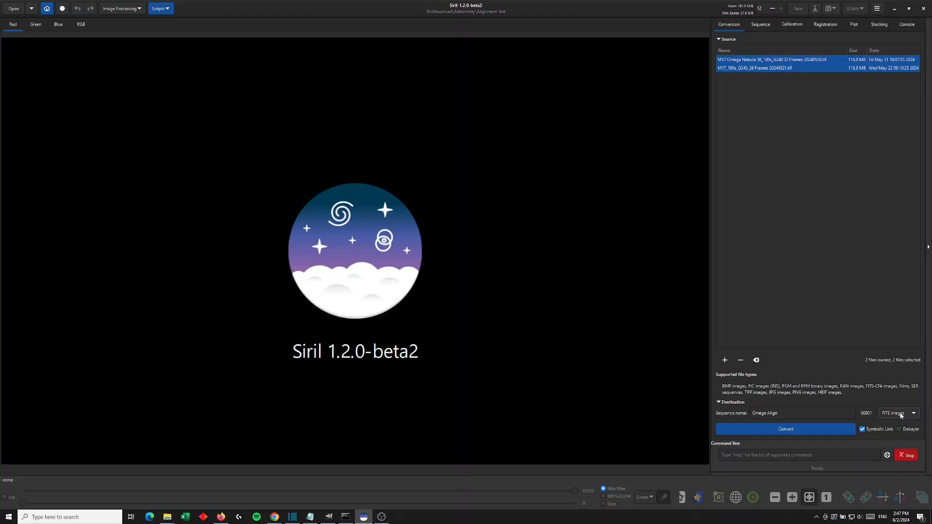
click(795, 431)
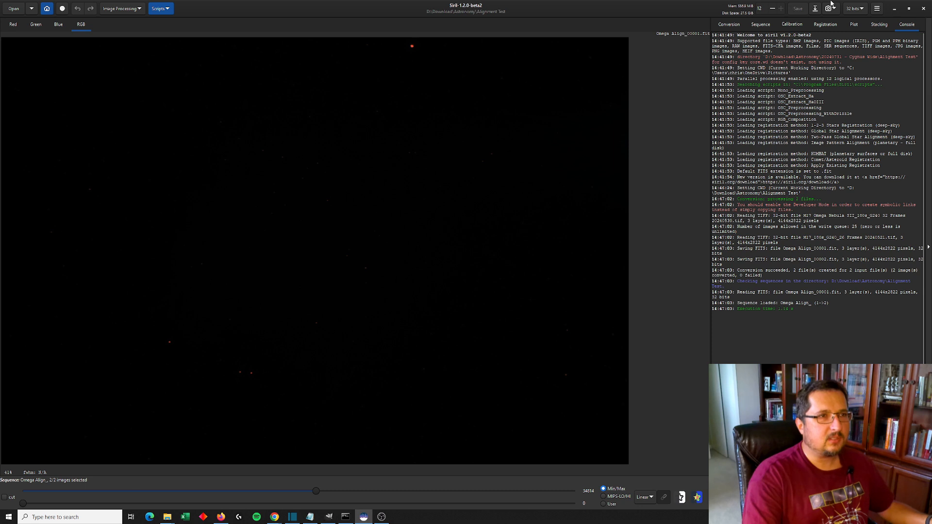
Register the Omega Align sequence using the Global Star Alignment (deep-sky) method
click(755, 27)
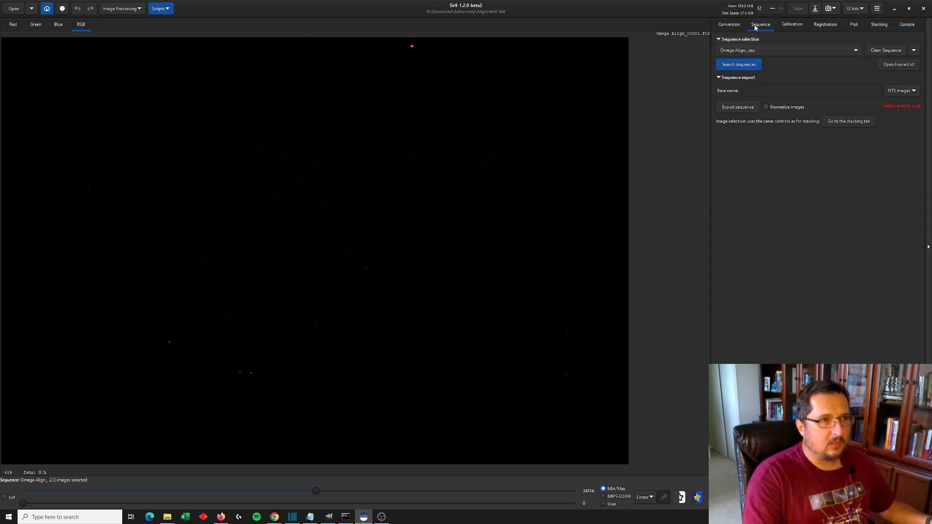
click(822, 25)
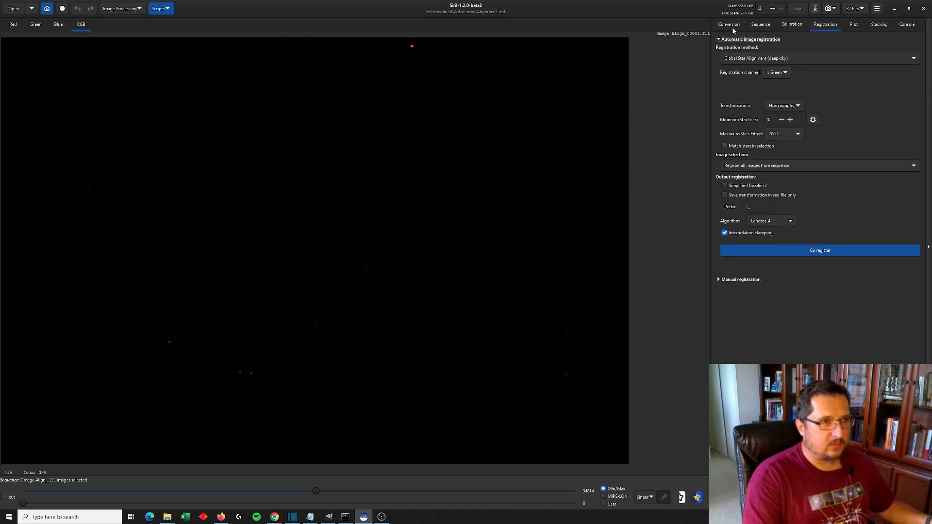
click(732, 25)
click(823, 25)
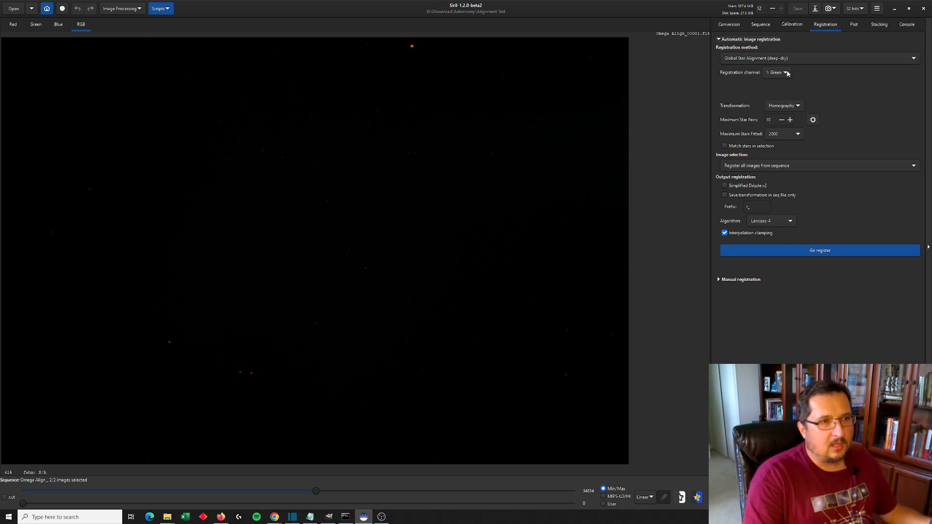
click(746, 59)
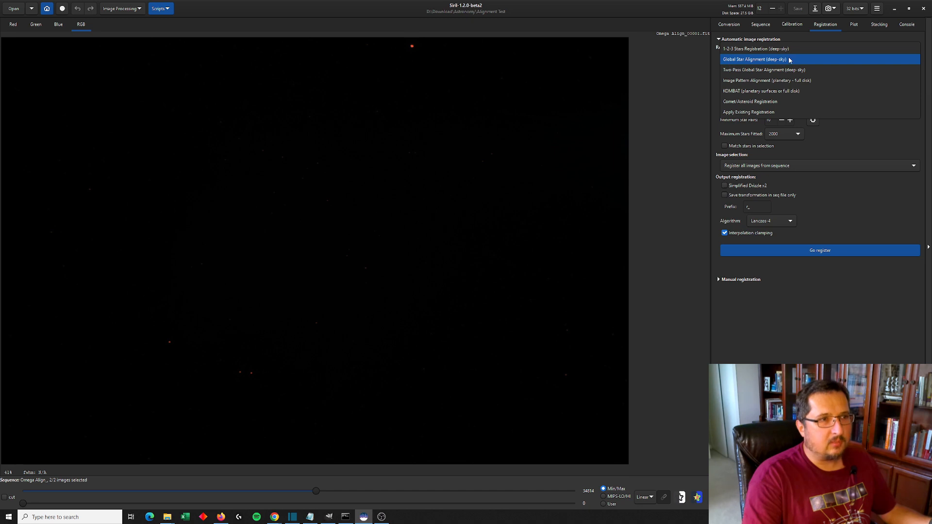
click(850, 132)
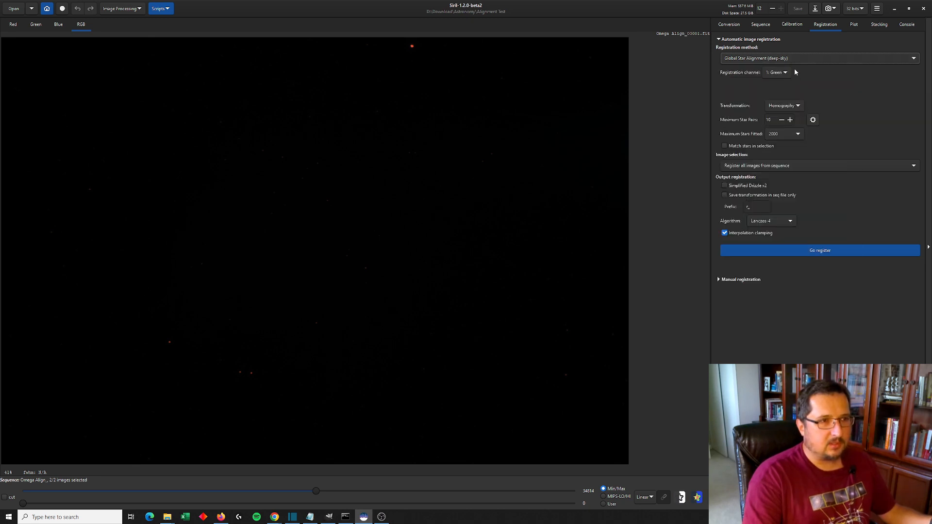
click(815, 253)
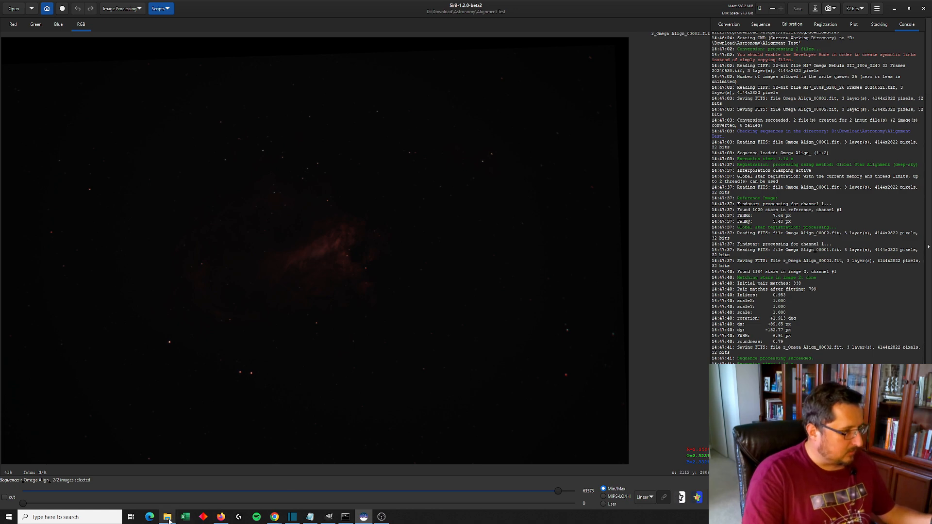
Open the Alignment Test folder in File Explorer to check the registered output files
click(215, 498)
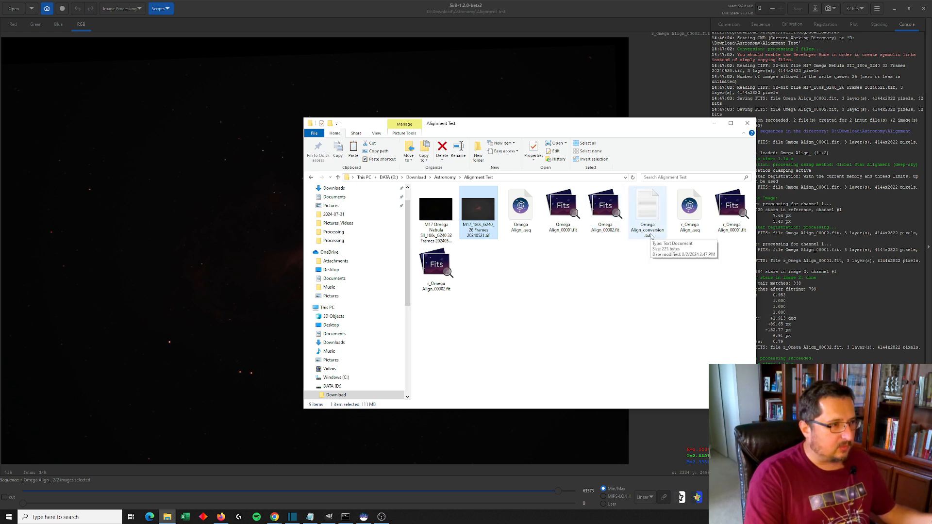
Inspect the converted and registered Omega Align FITS files in the Alignment Test folder one by one
click(572, 219)
click(605, 217)
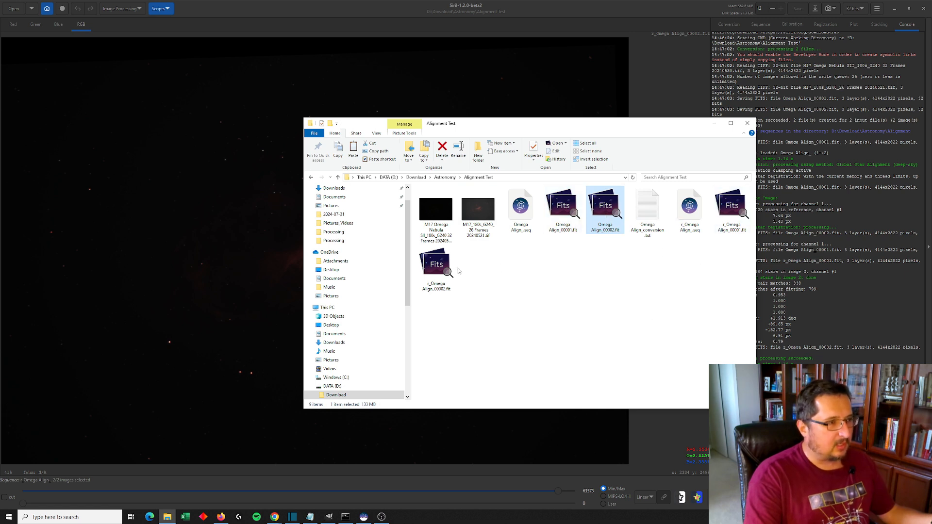
click(441, 283)
click(725, 232)
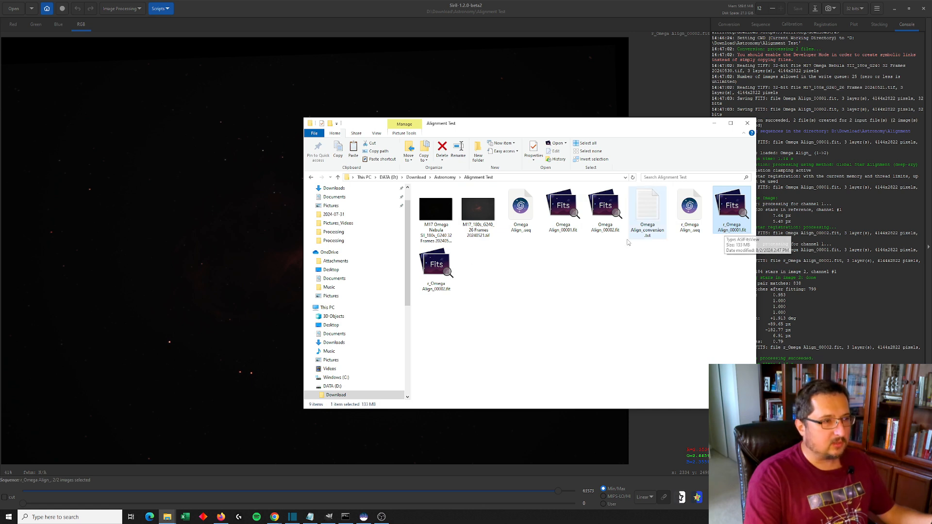
click(437, 263)
click(727, 218)
click(443, 264)
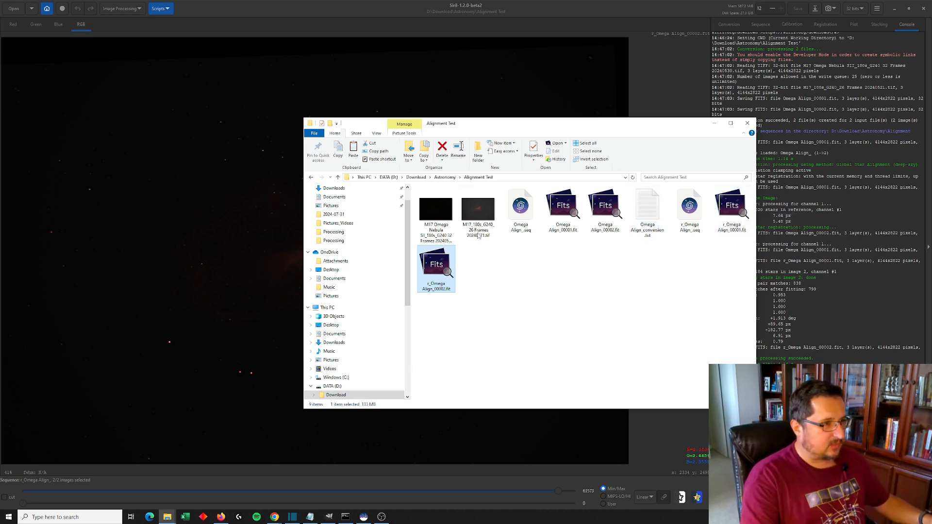
click(733, 217)
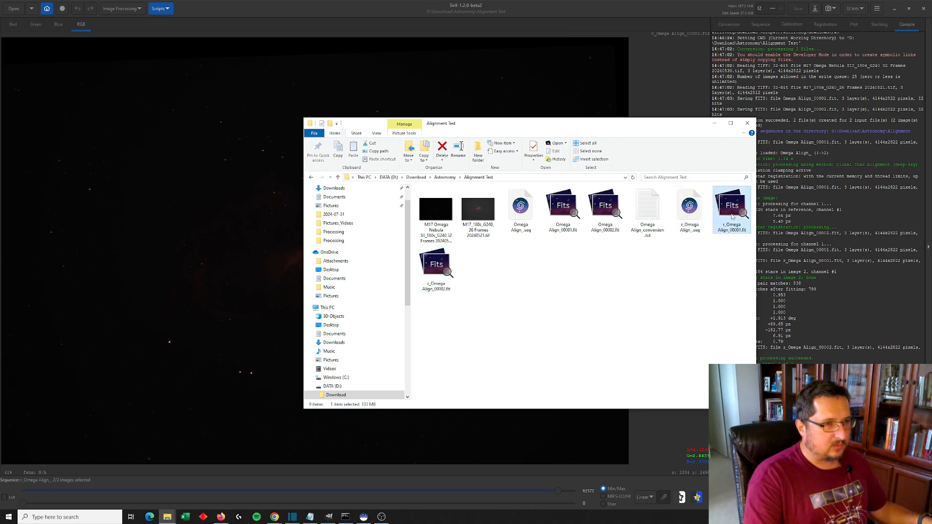
Open r_Omega Align_00001.fit in ASIFitsView and switch back and forth between the two registered frames to compare their alignment
double_click(719, 224)
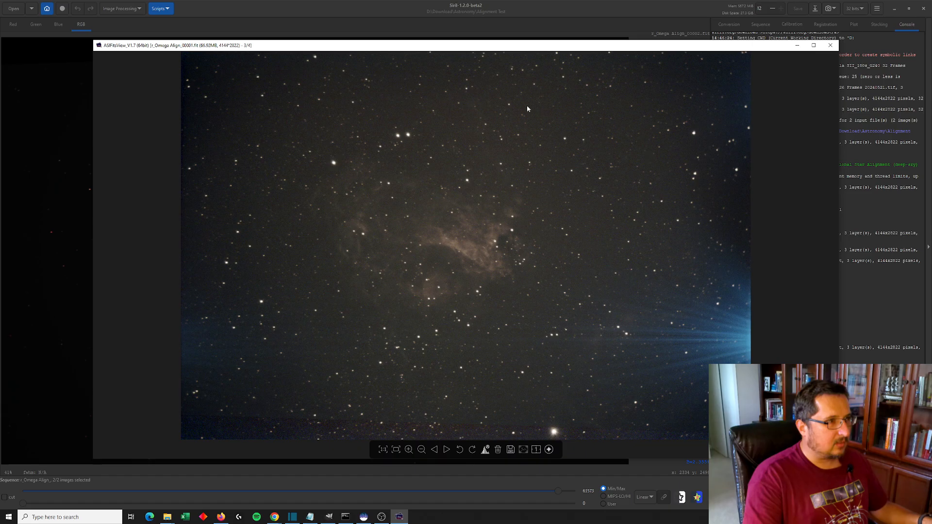
mouse_move(817, 166)
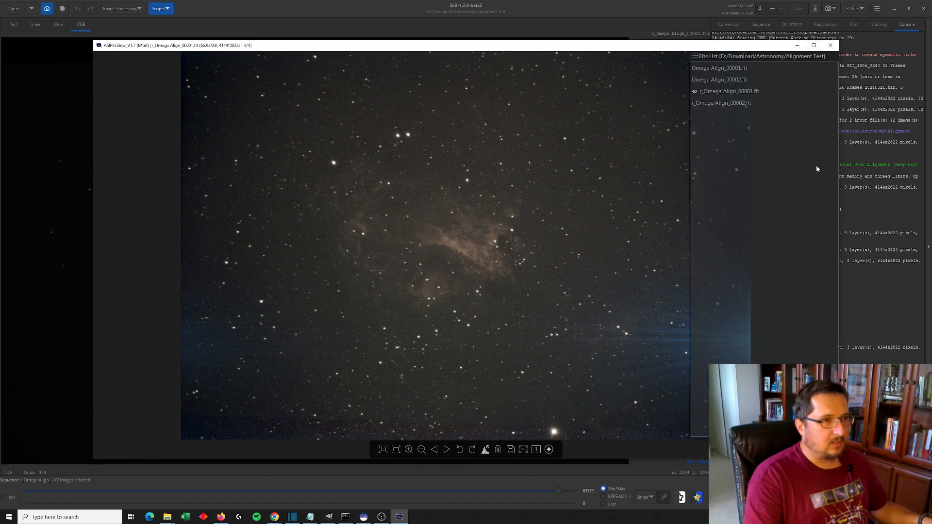
click(745, 100)
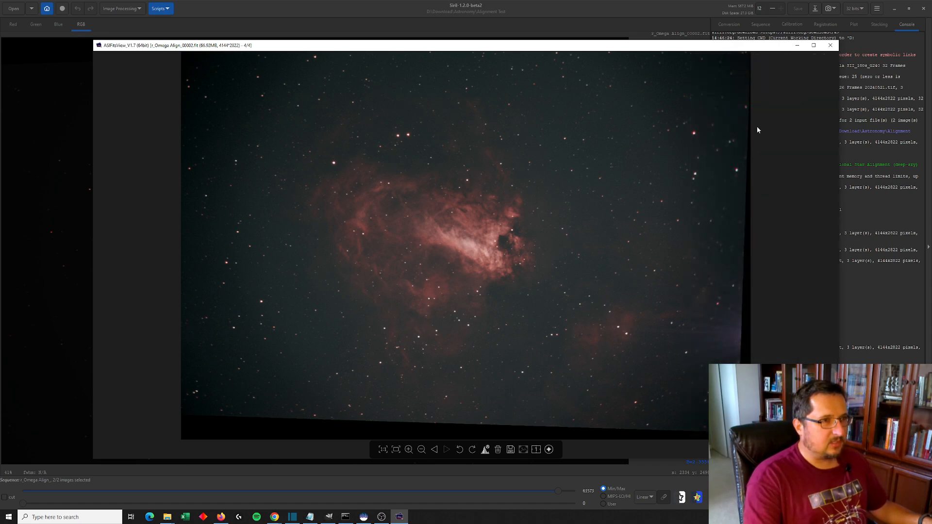
click(754, 91)
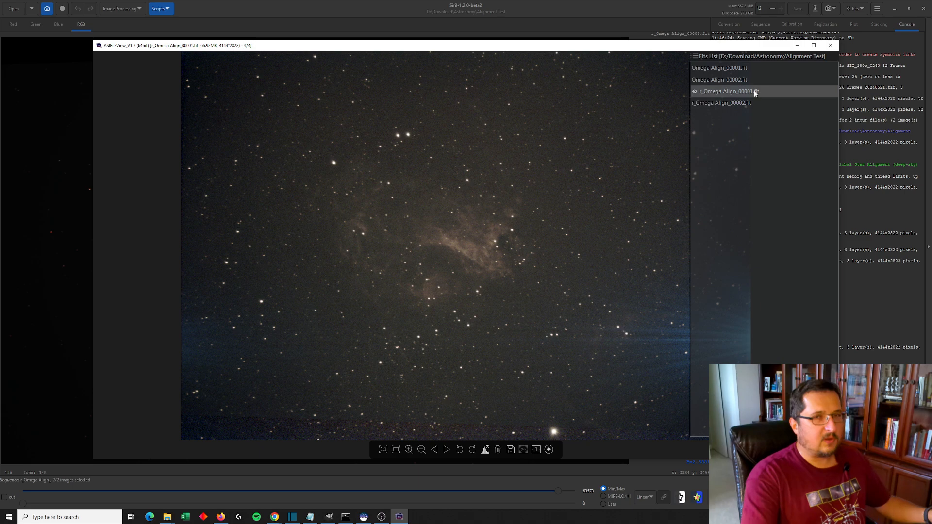
click(748, 103)
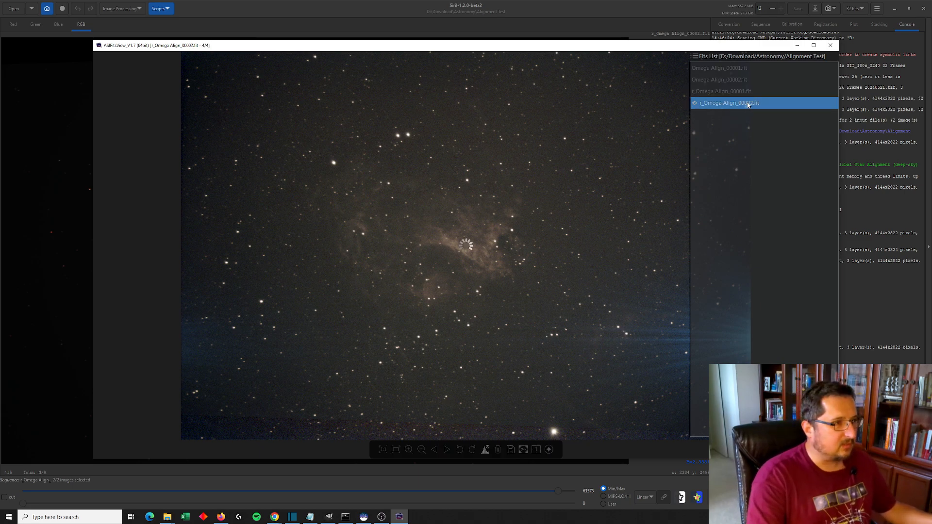
click(748, 92)
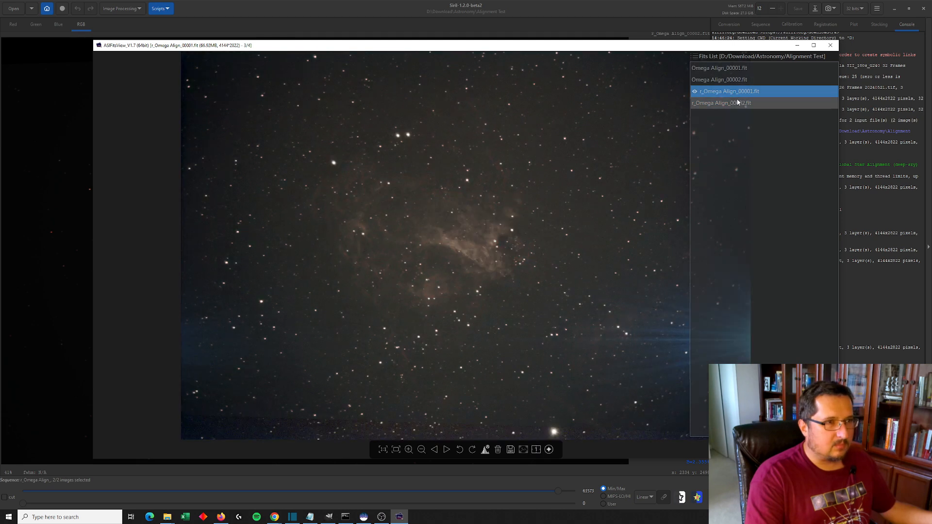
click(743, 105)
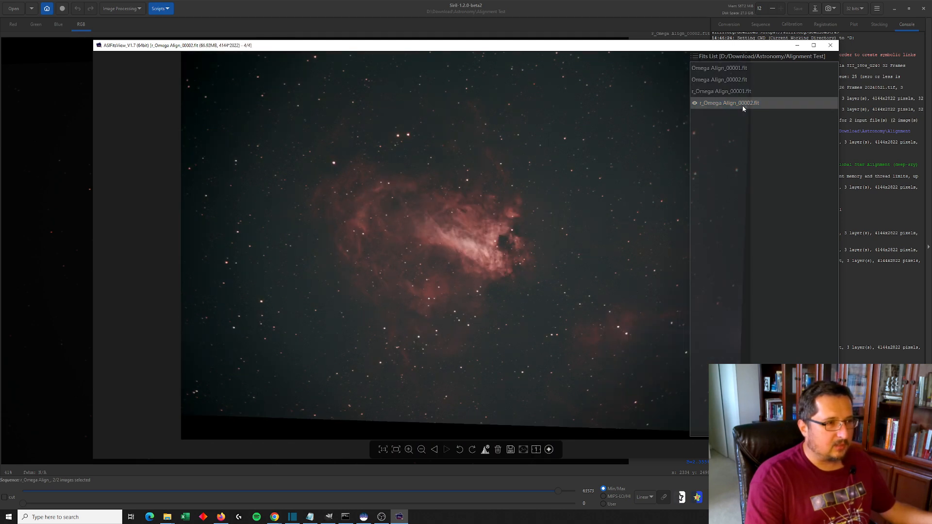
click(744, 108)
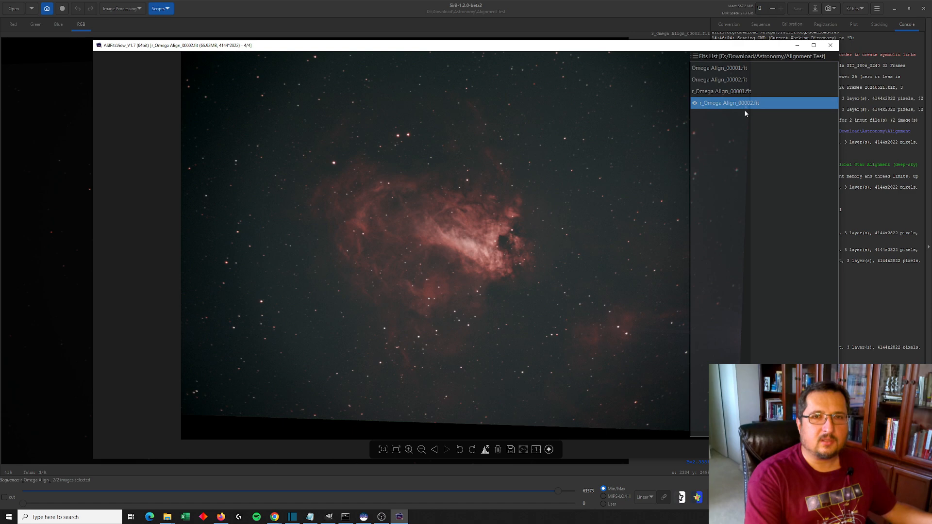